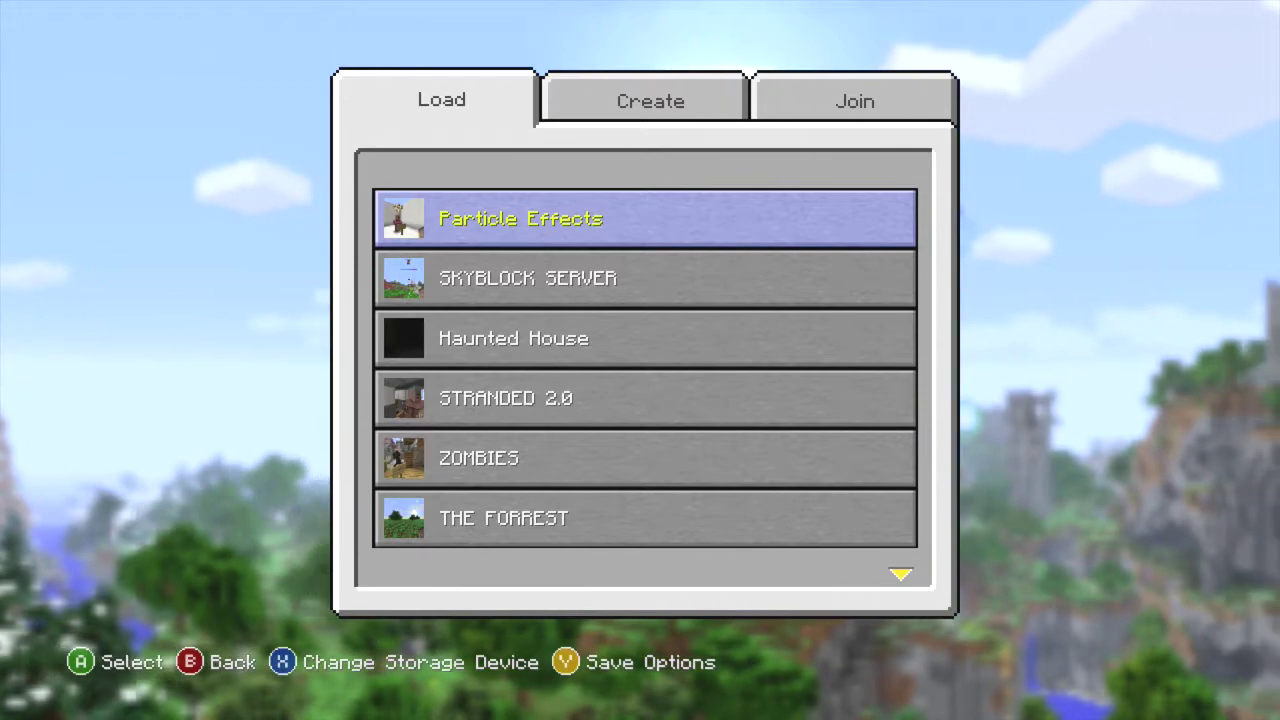
Load the saved world Particle Effects in Creative mode with Normal difficulty and the classic Minecraft texture pack
key(Return)
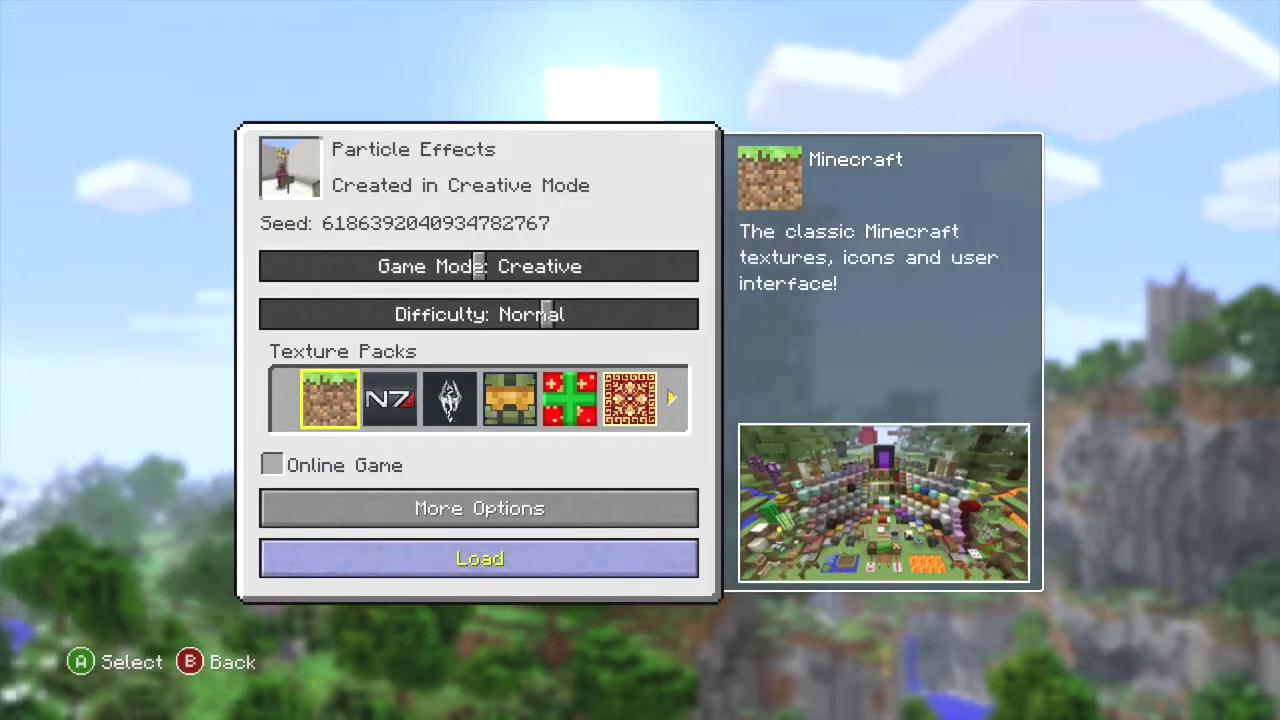
key(Return)
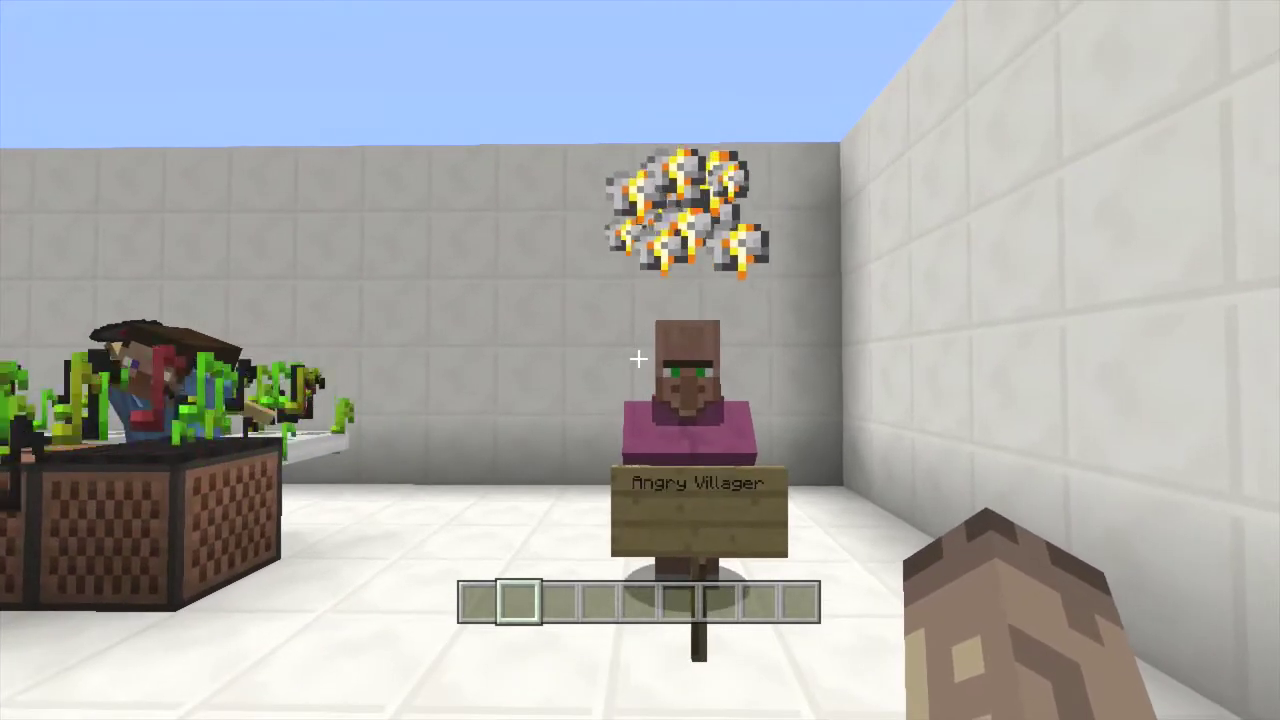
Examine the particle effects at the Angry Villager and DJ Steve displays from close up and from further back
key(w)
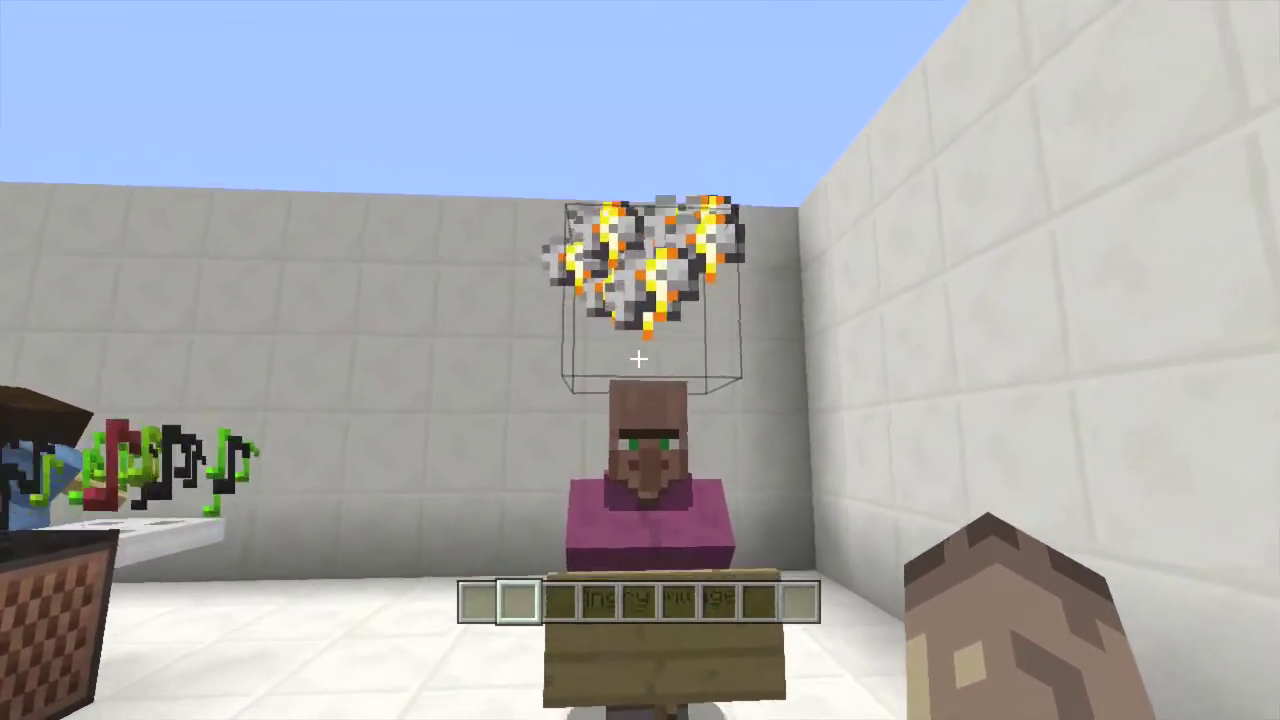
key(w)
mouse_move(639, 358)
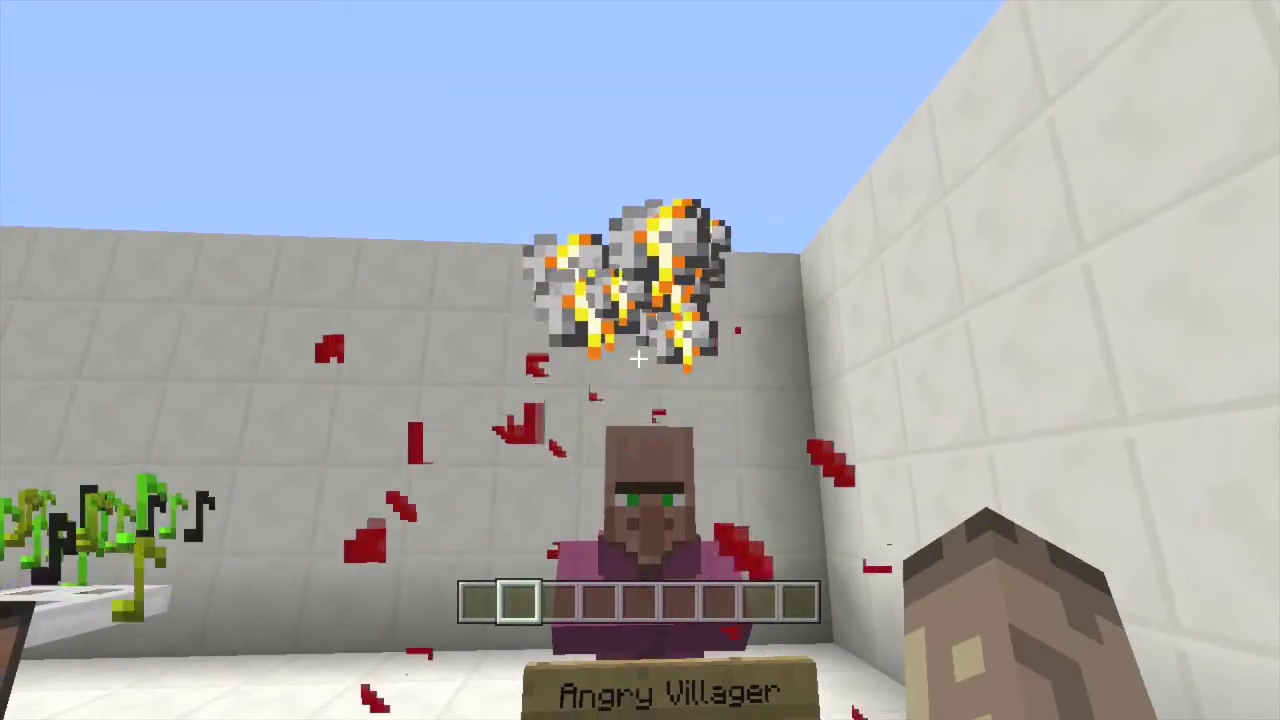
key(s)
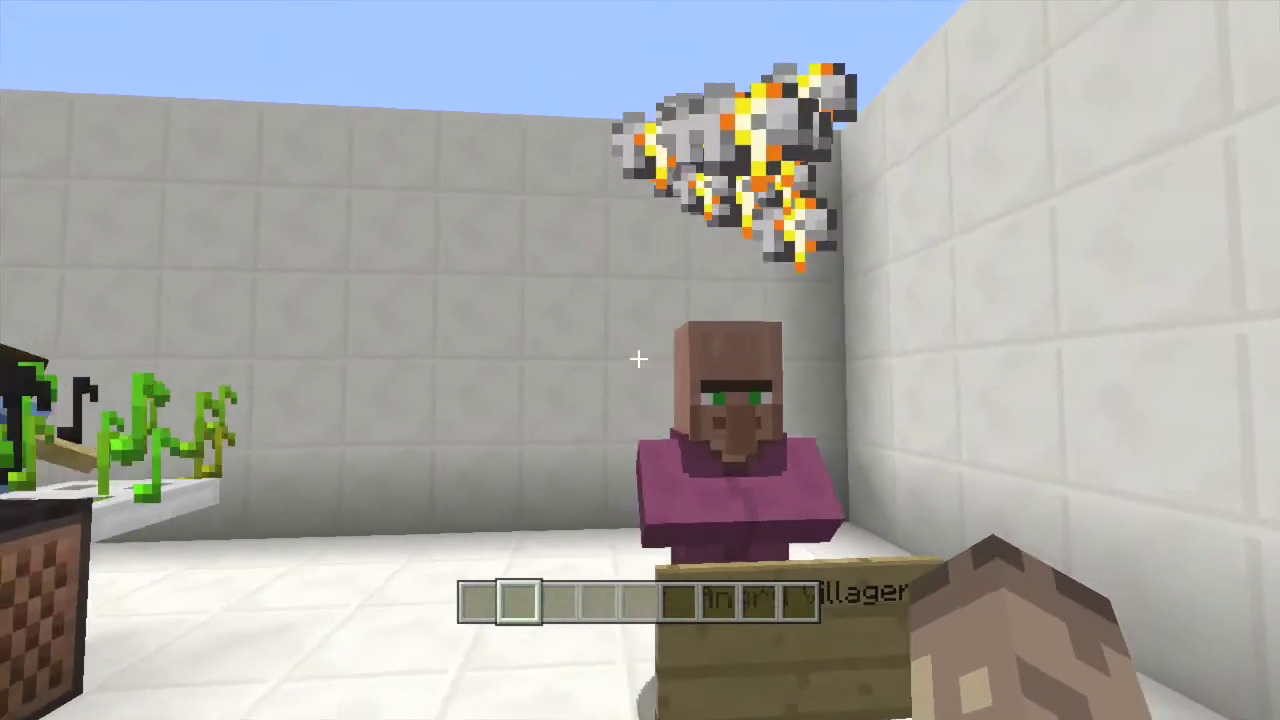
key(w)
key(s)
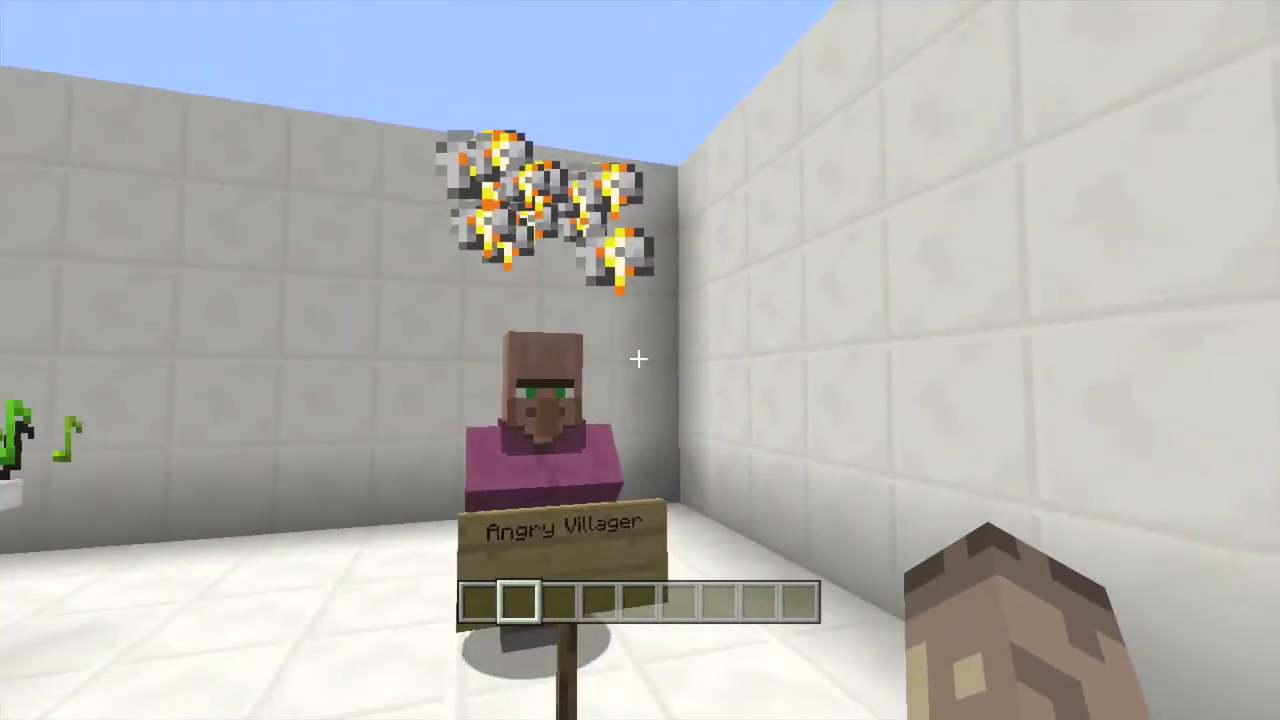
key(w)
key(s)
key(w)
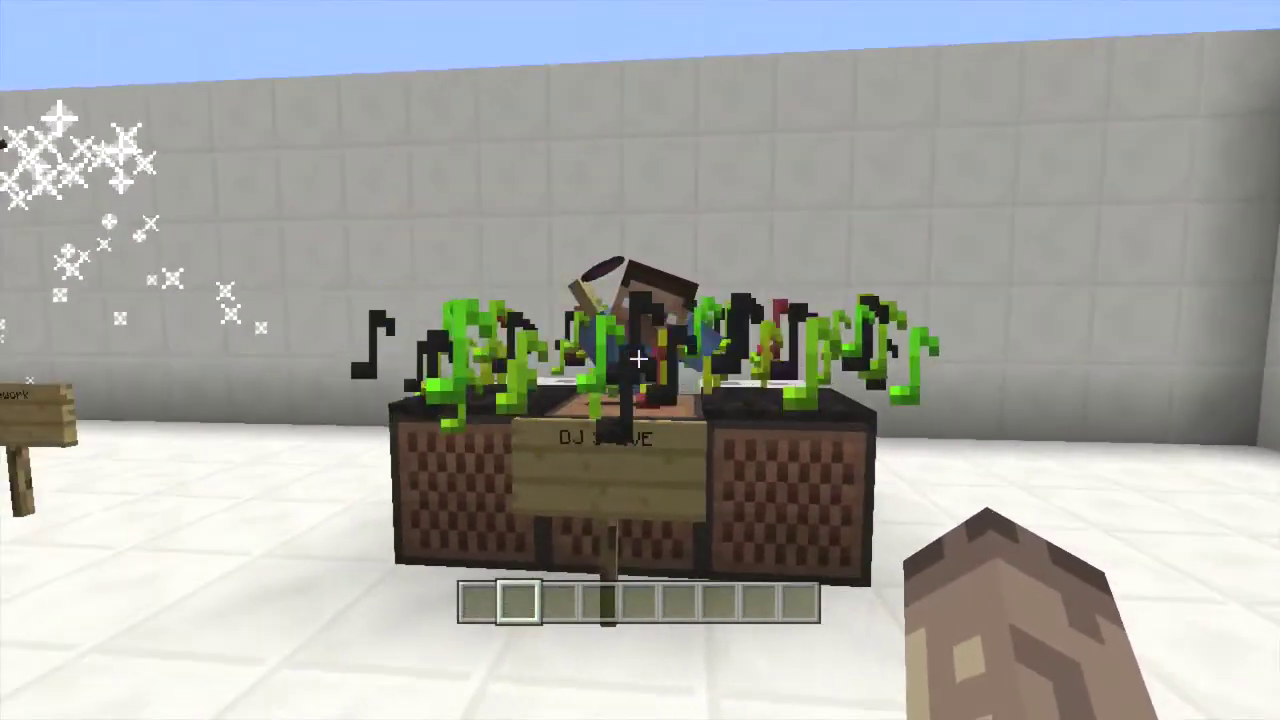
key(w)
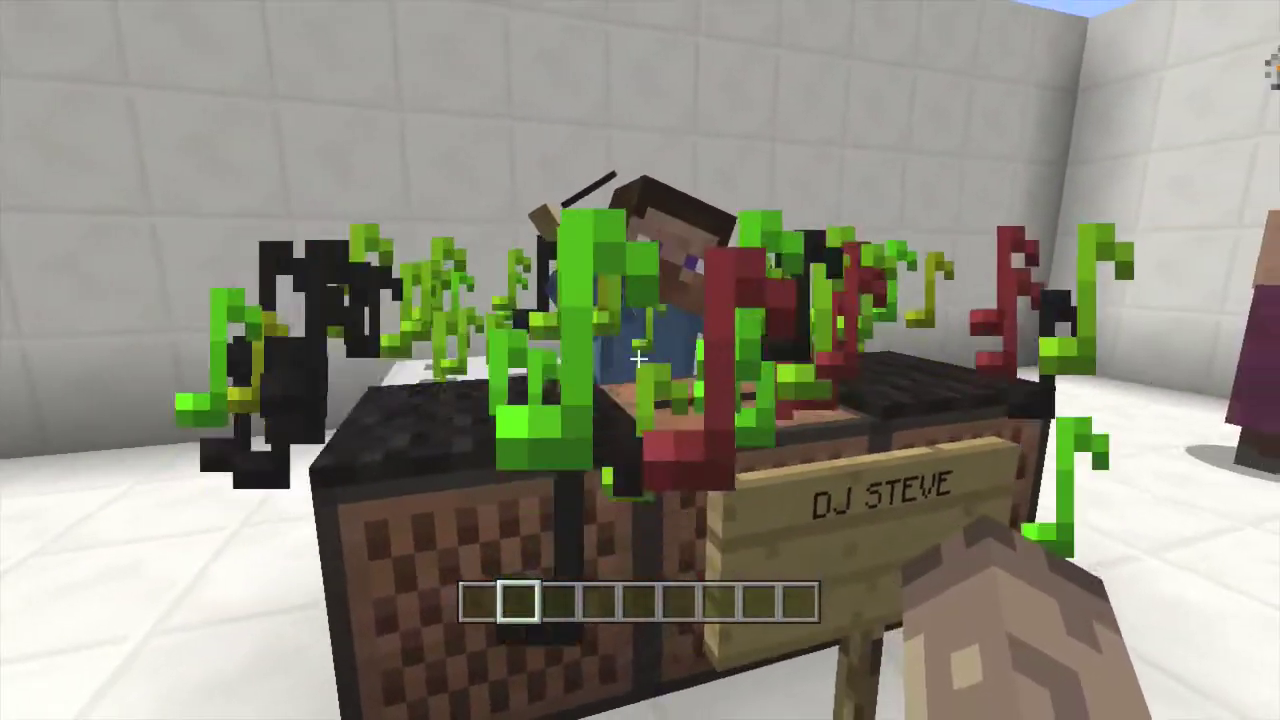
key(s)
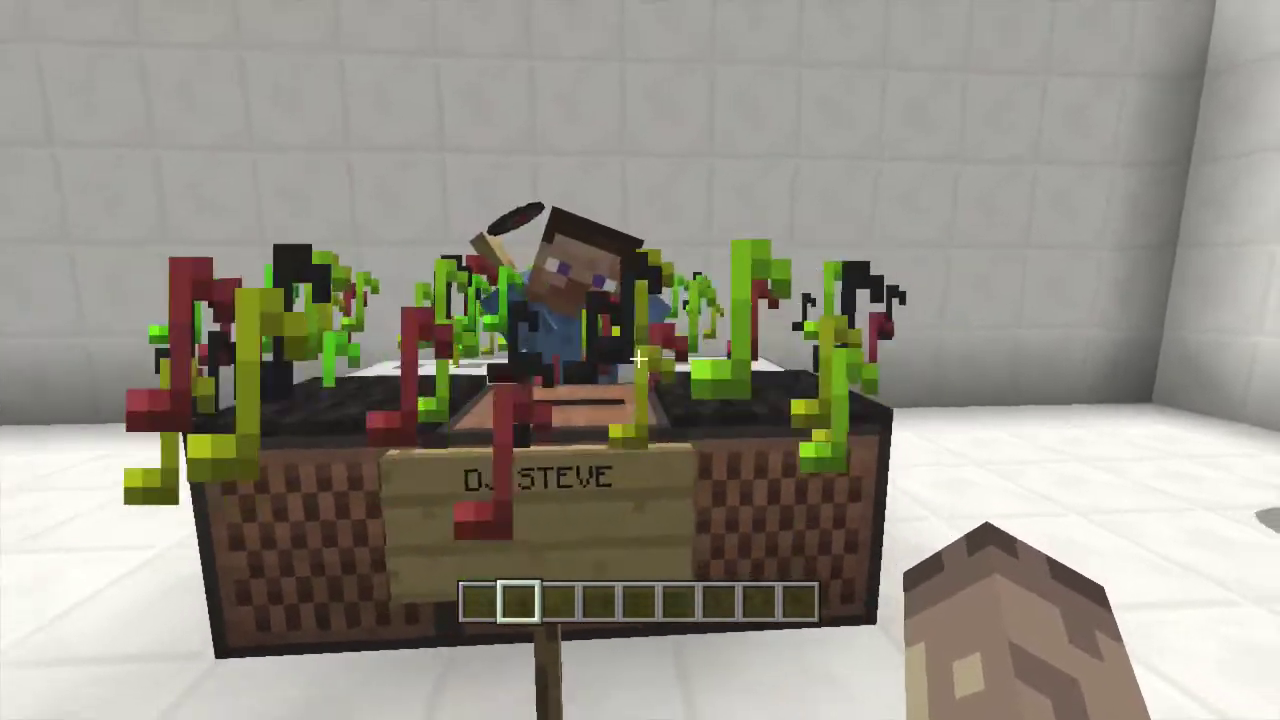
key(a)
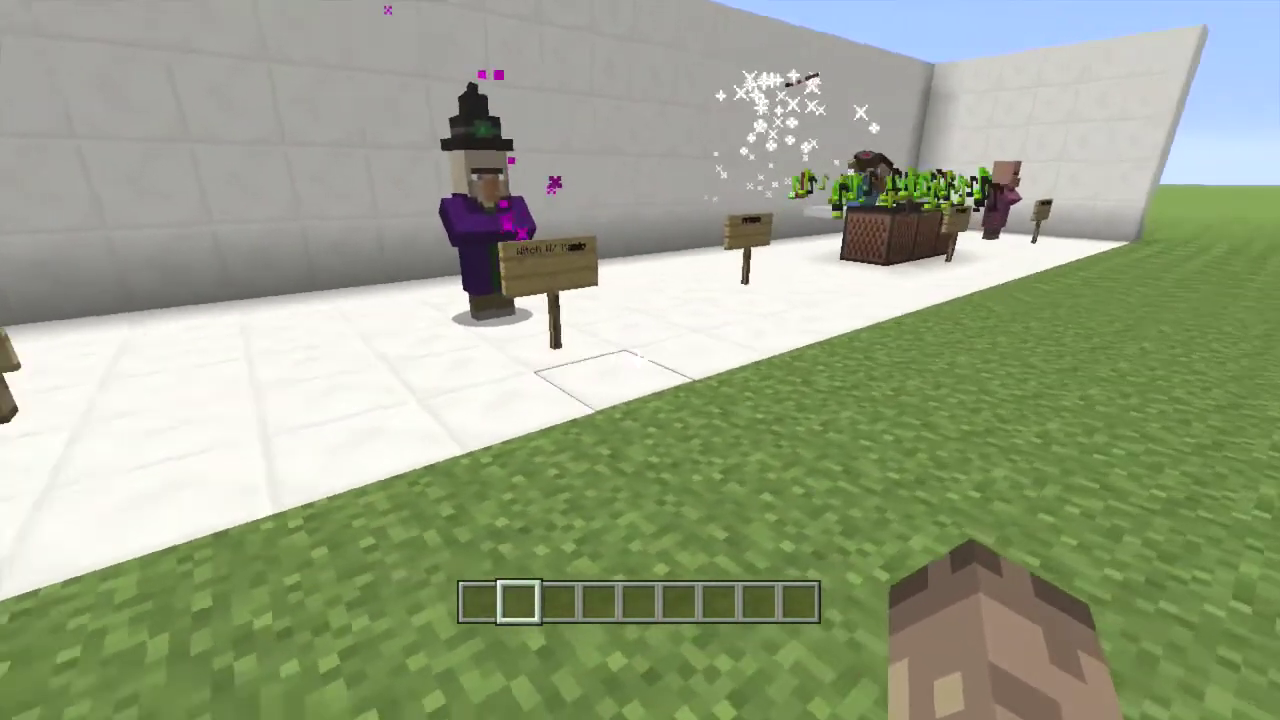
Put a lingering potion from the Brewing items into the first quick-select slot
key(e)
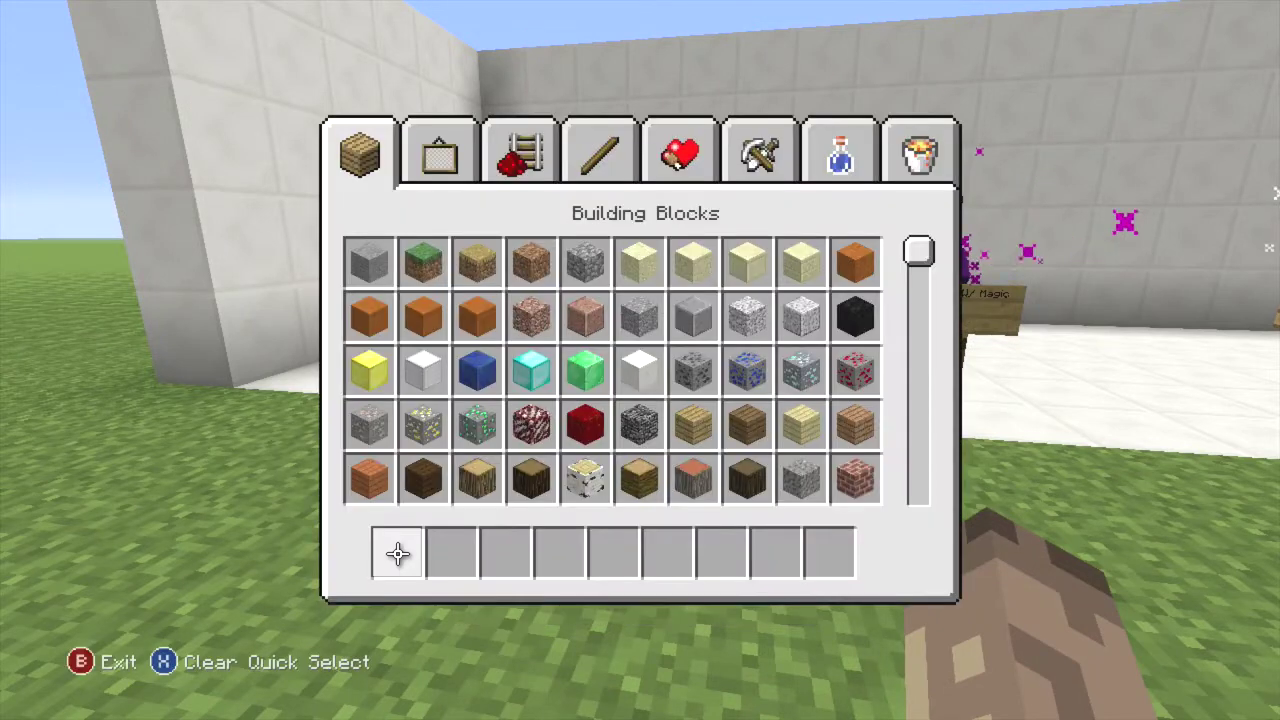
key(Left)
key(Left)
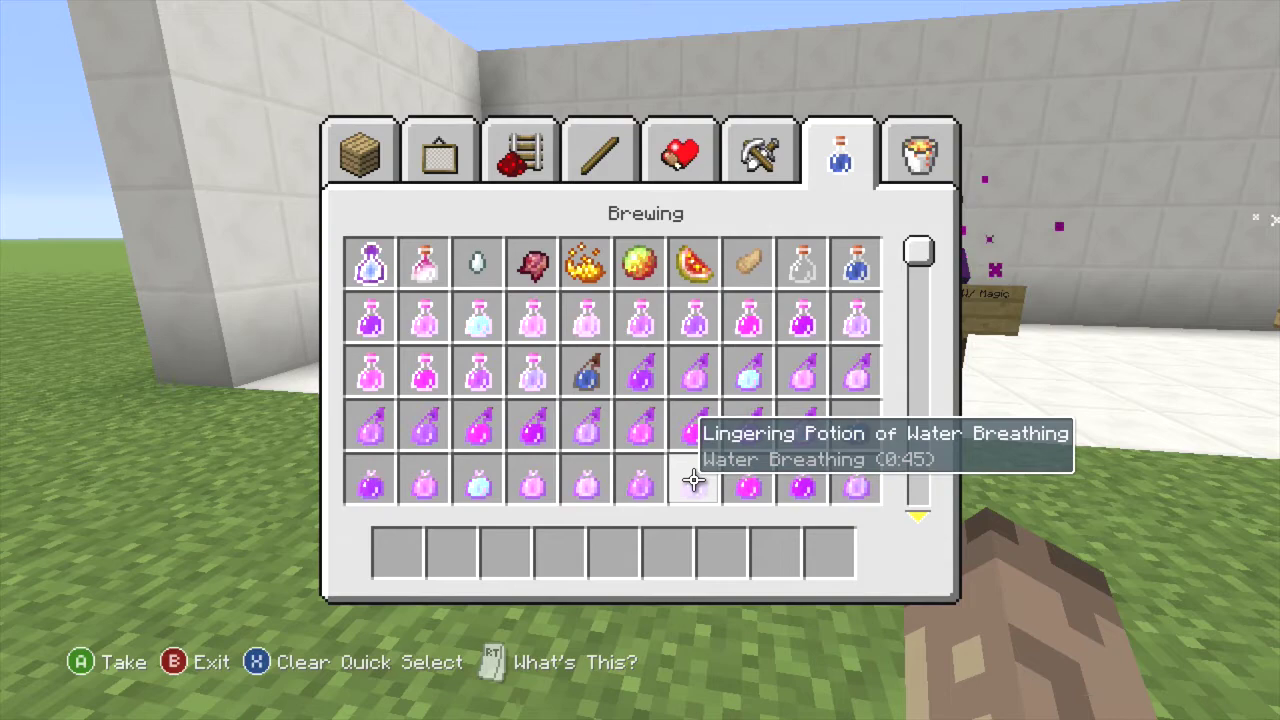
key(Escape)
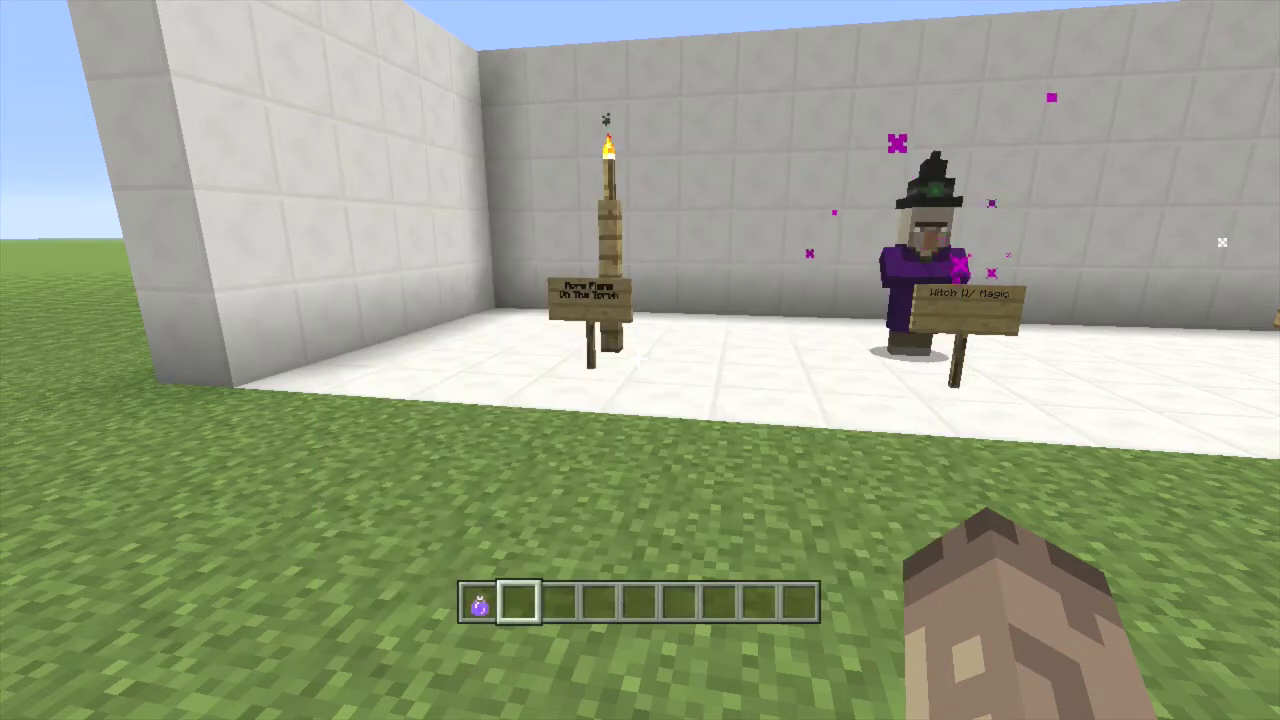
Throw the lingering potion at the More Flame On The Torch display to compare its particle cloud
key(w)
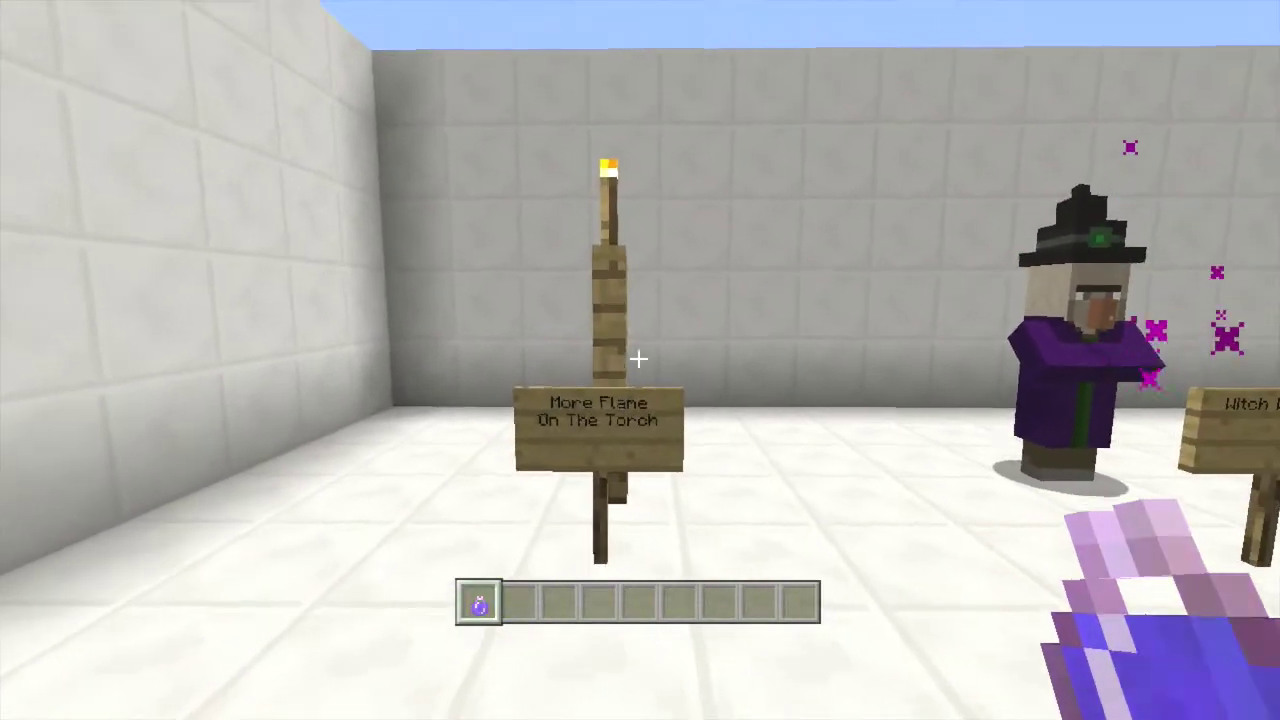
key(s)
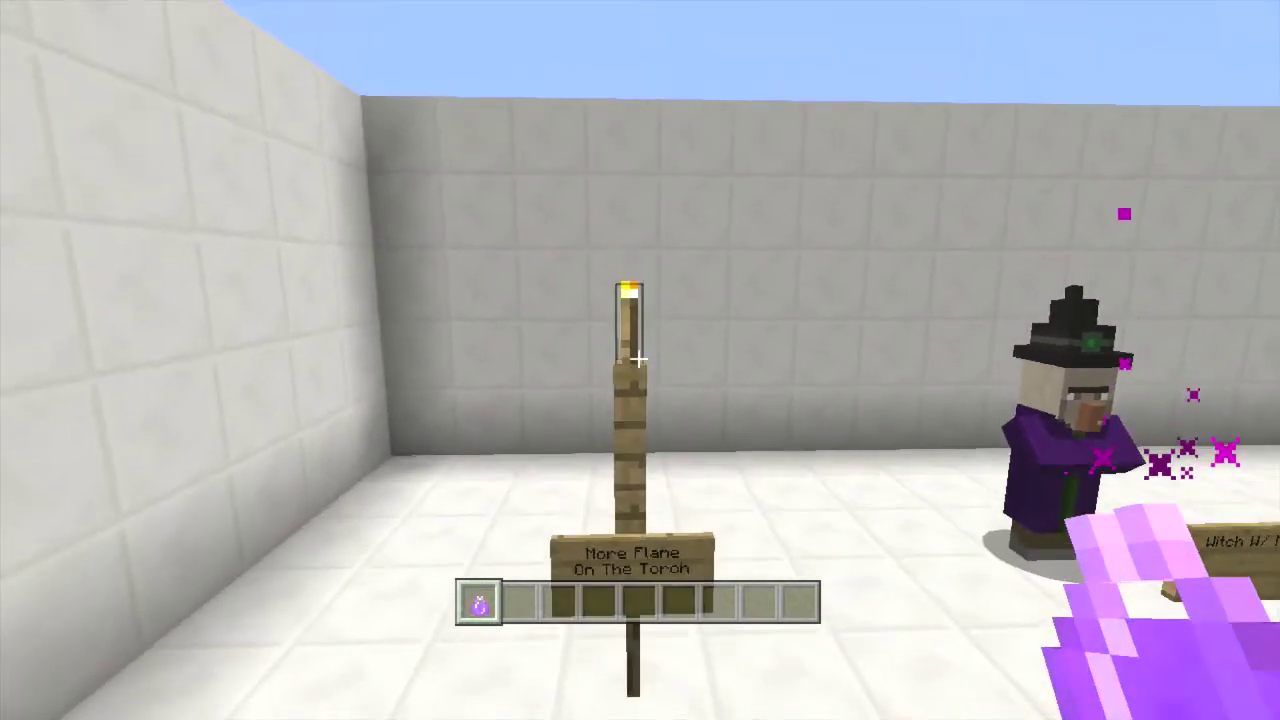
right_click(638, 358)
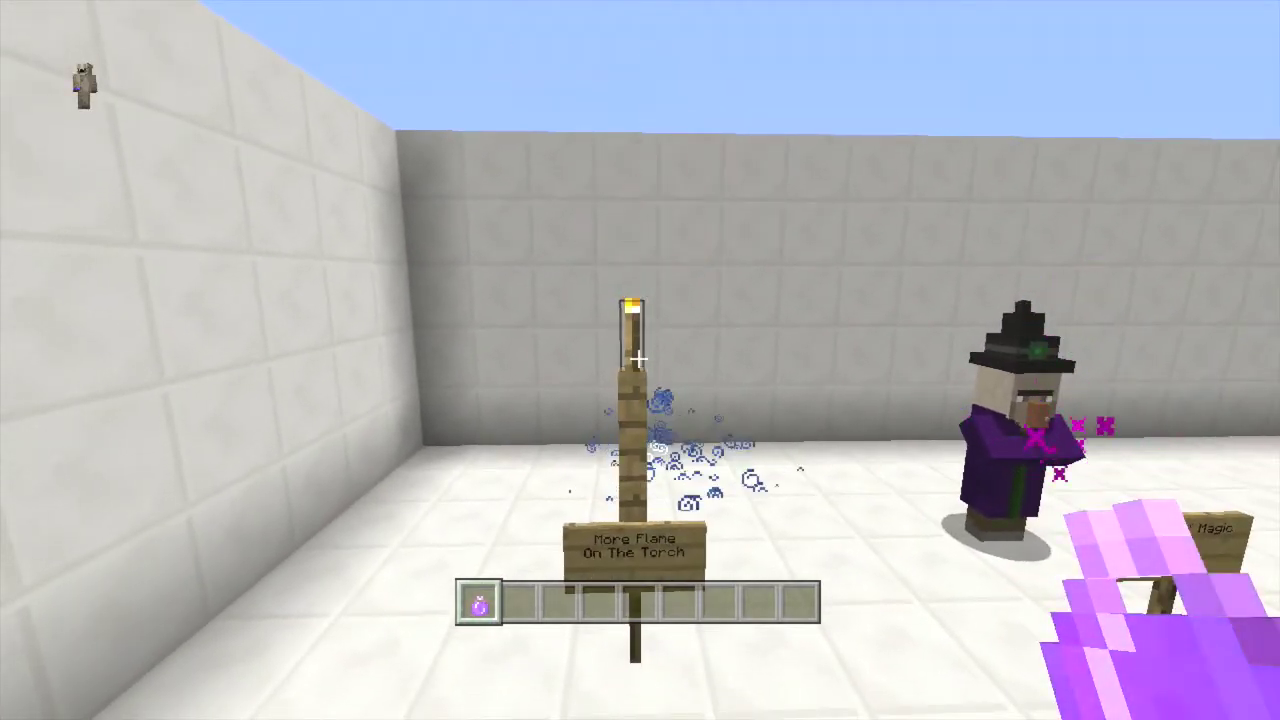
key(s)
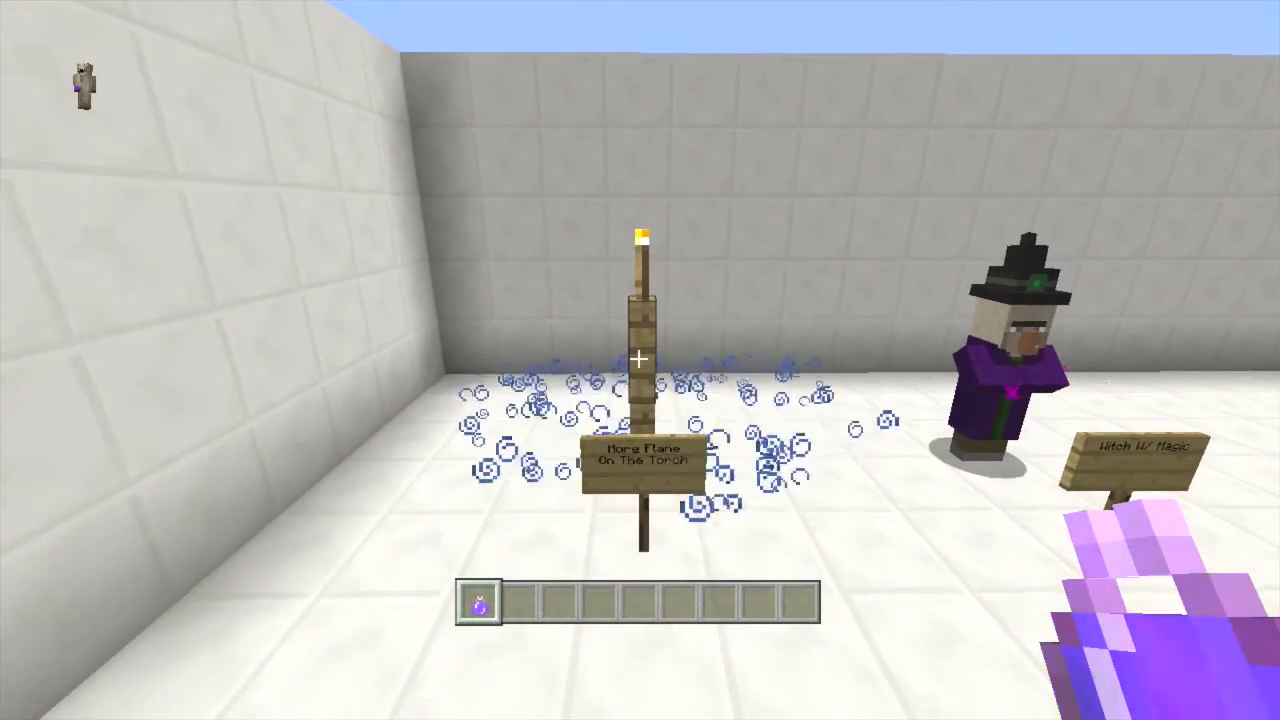
Exit the world to the main menu with the Exit and save option
key(Escape)
key(Down)
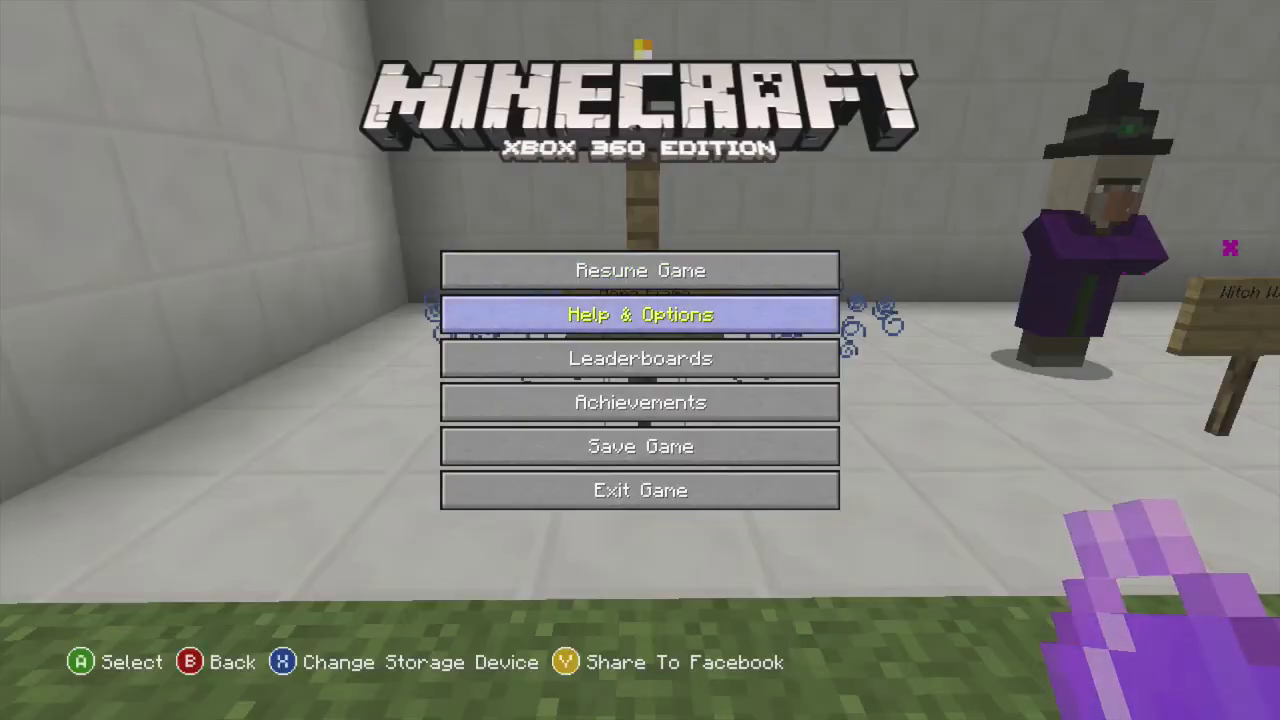
key(Return)
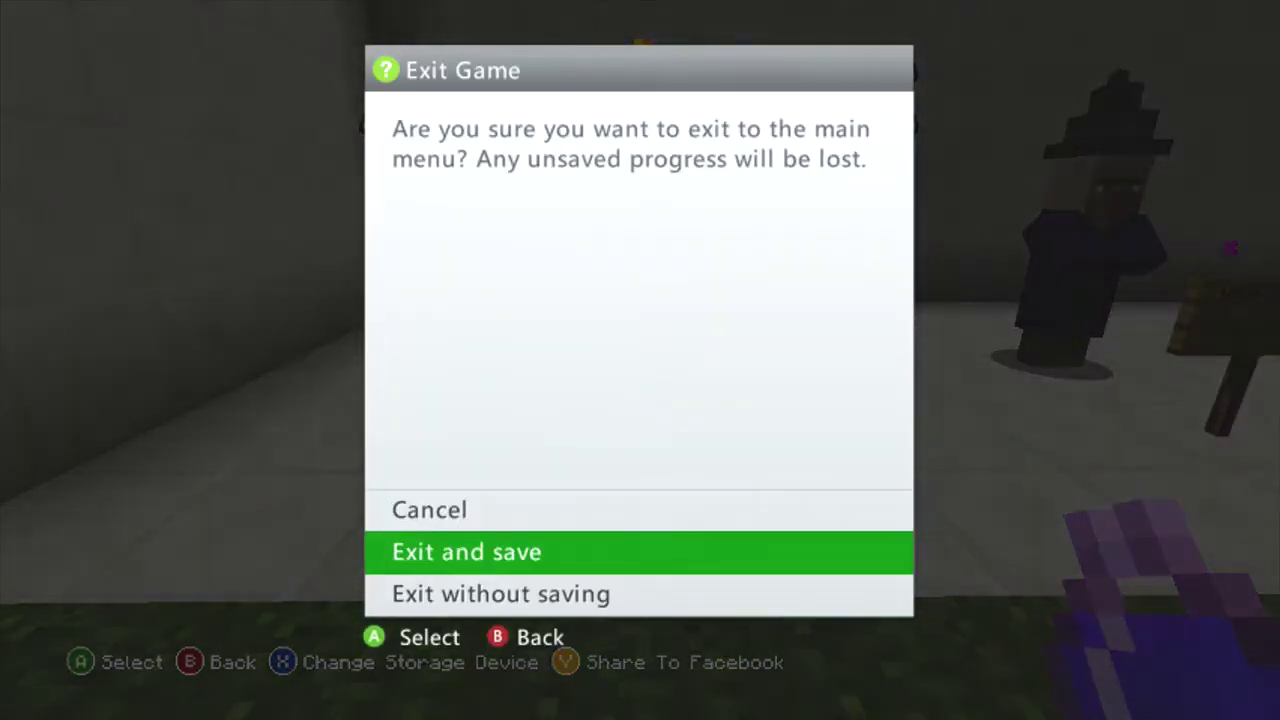
key(Return)
key(Return)
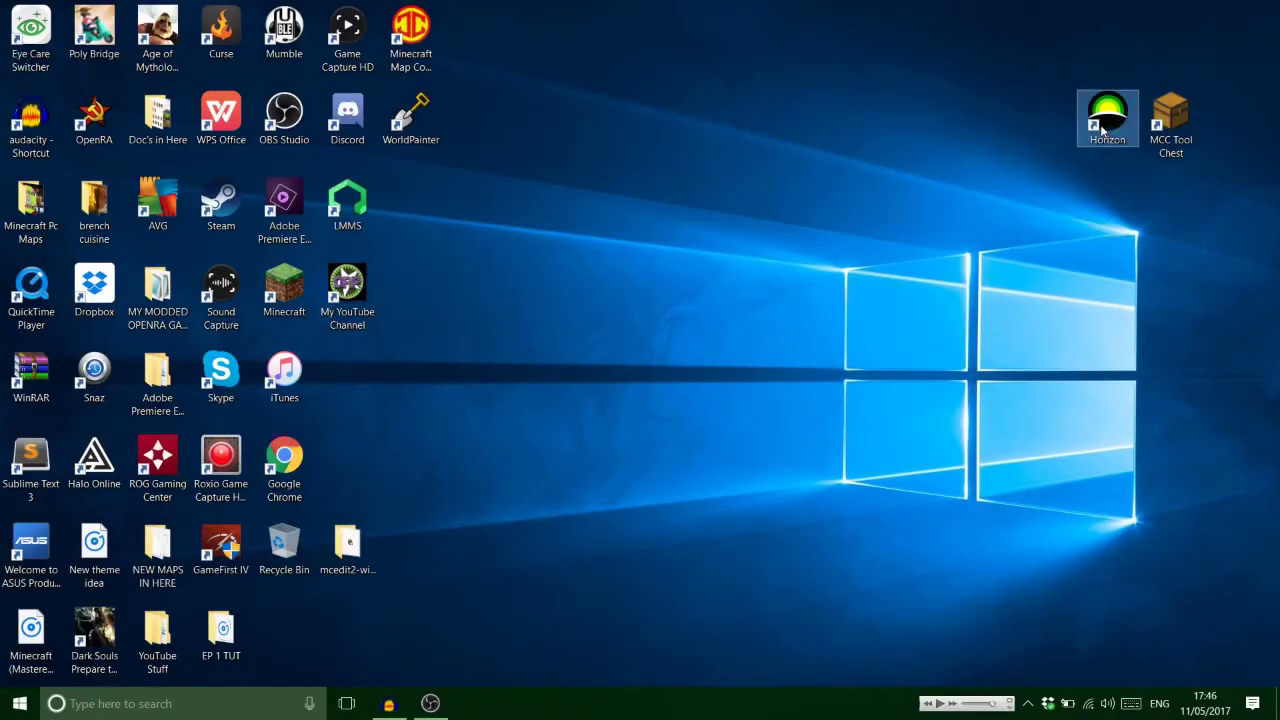
Launch Horizon and MCC ToolChest from the desktop and minimise the MCC ToolChest window
double_click(1104, 125)
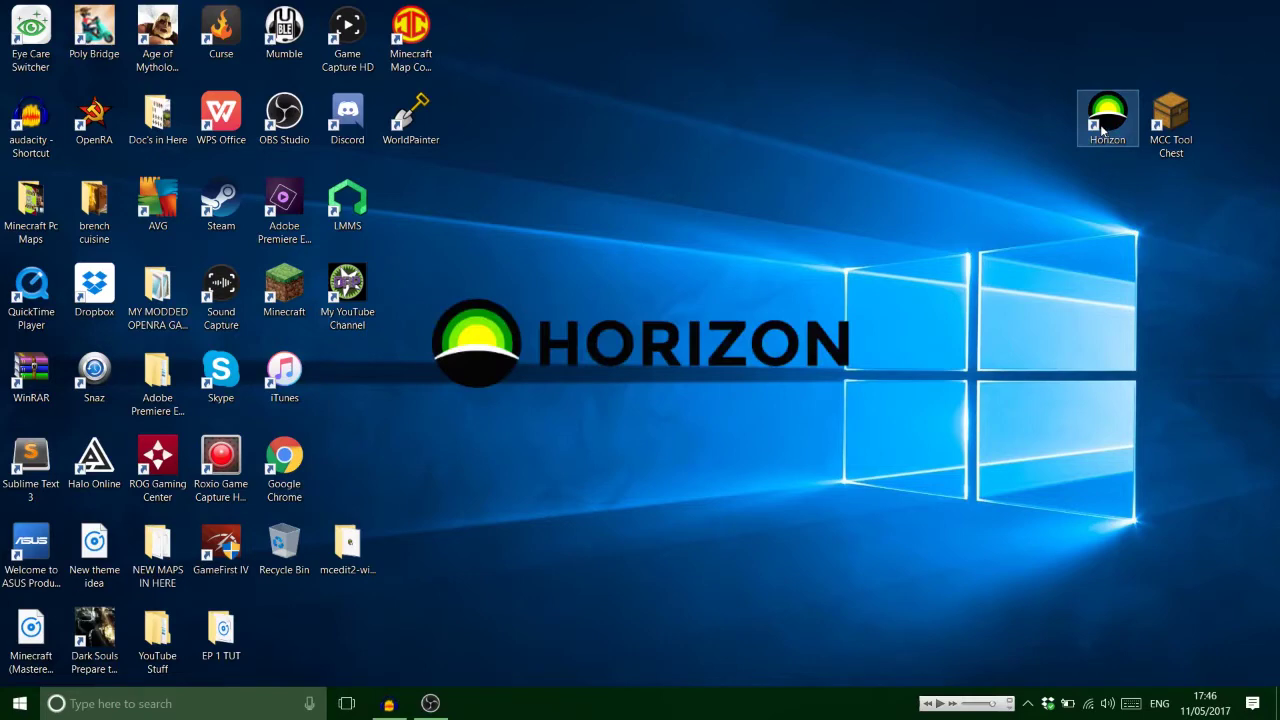
double_click(1194, 97)
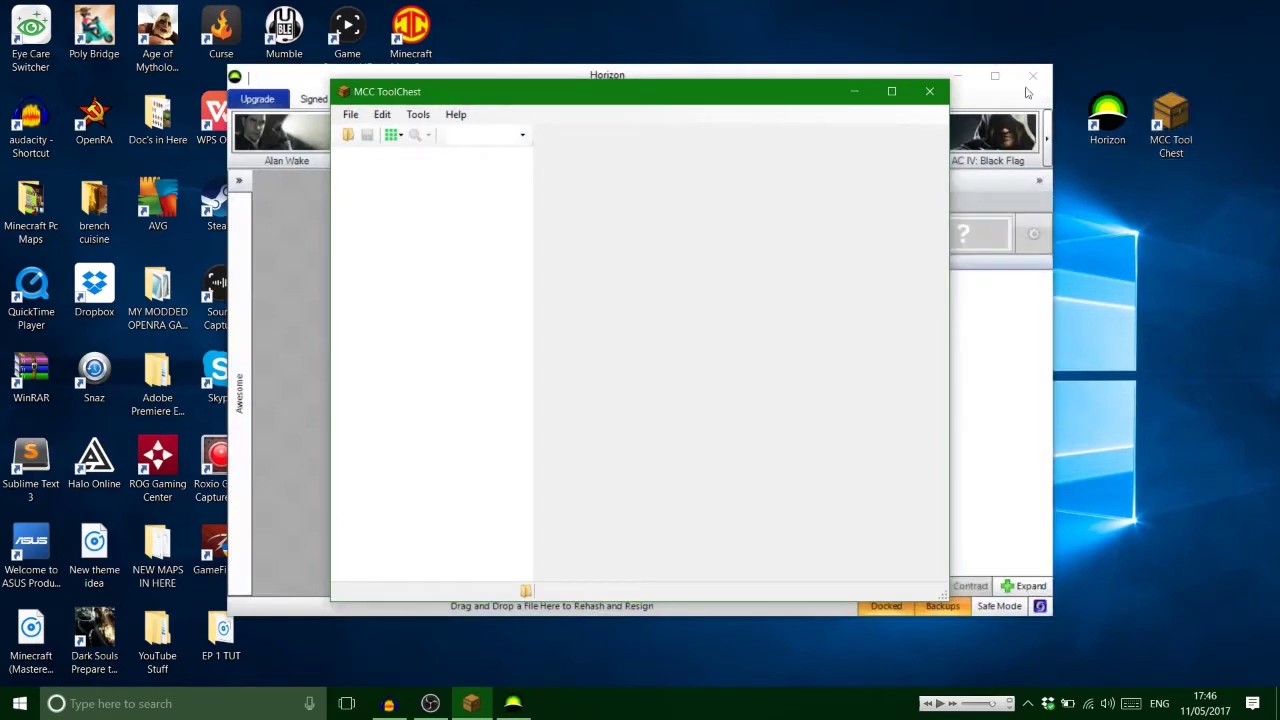
click(853, 92)
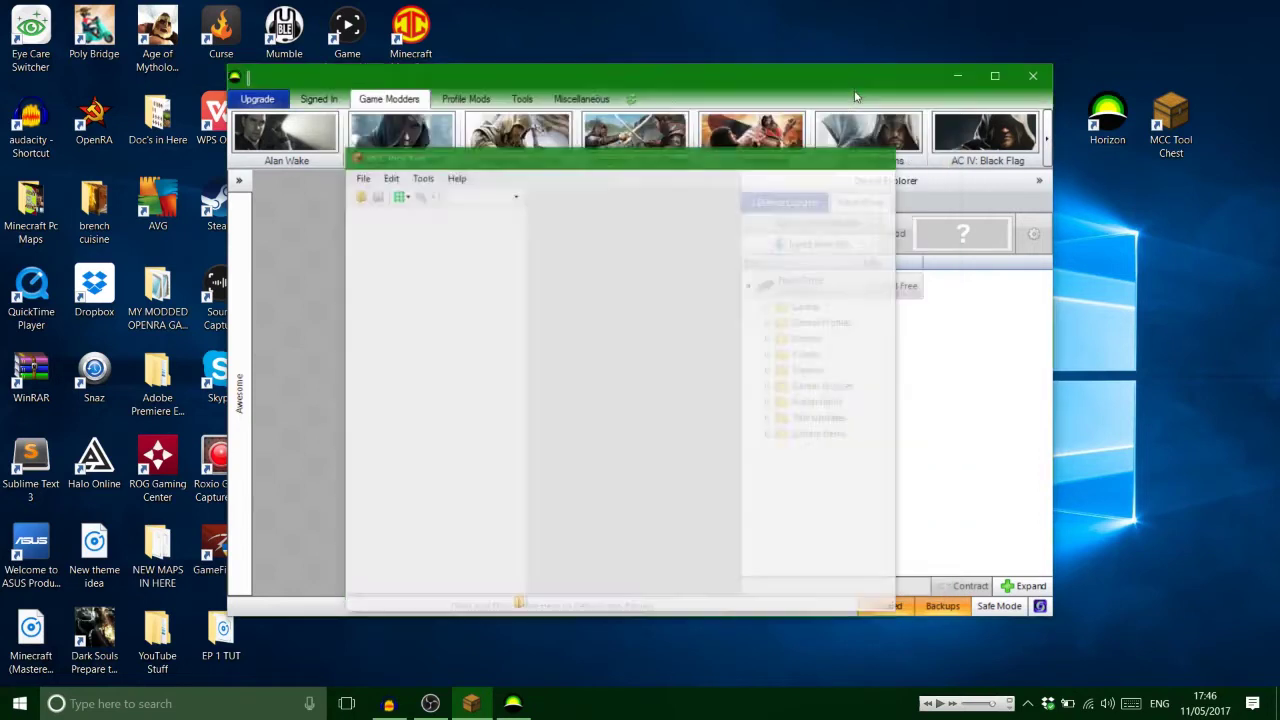
In Horizon, open the Particle Effects save from the Minecraft games stored on the flash drive
click(767, 307)
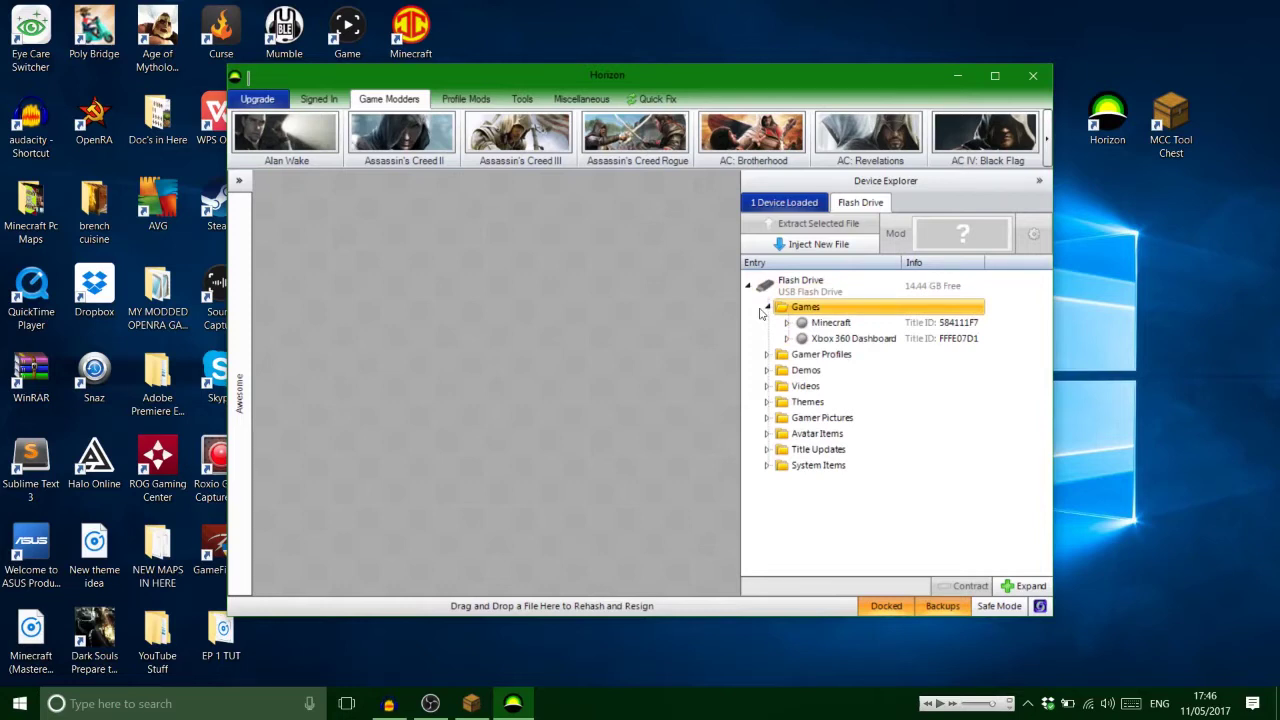
double_click(810, 325)
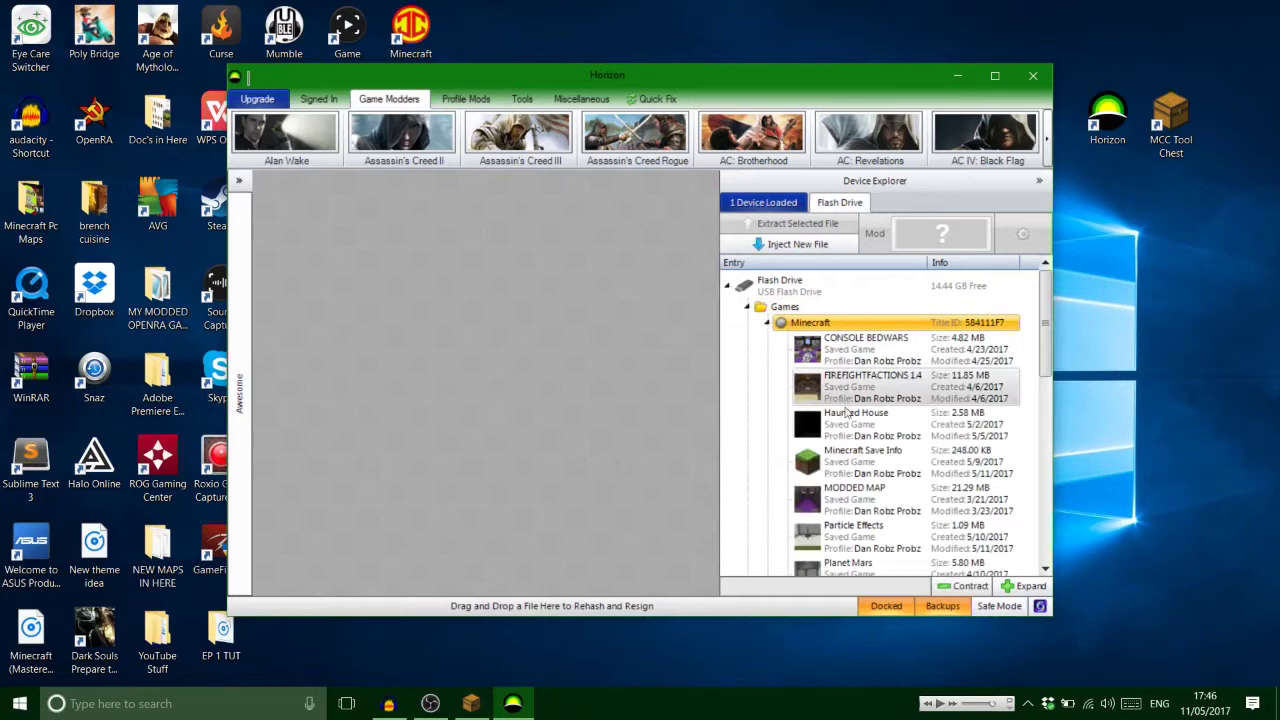
double_click(834, 531)
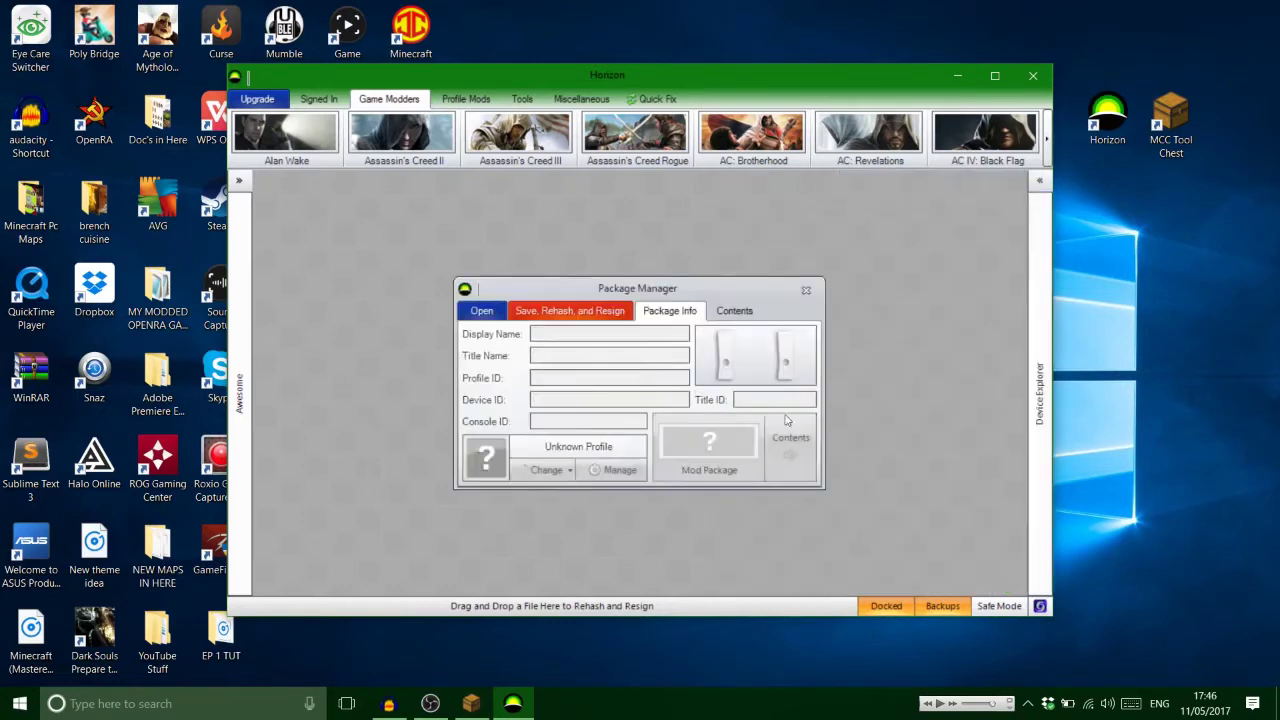
Extract savegame.dat from the Particle Effects package to the Desktop under the name savegame
click(735, 312)
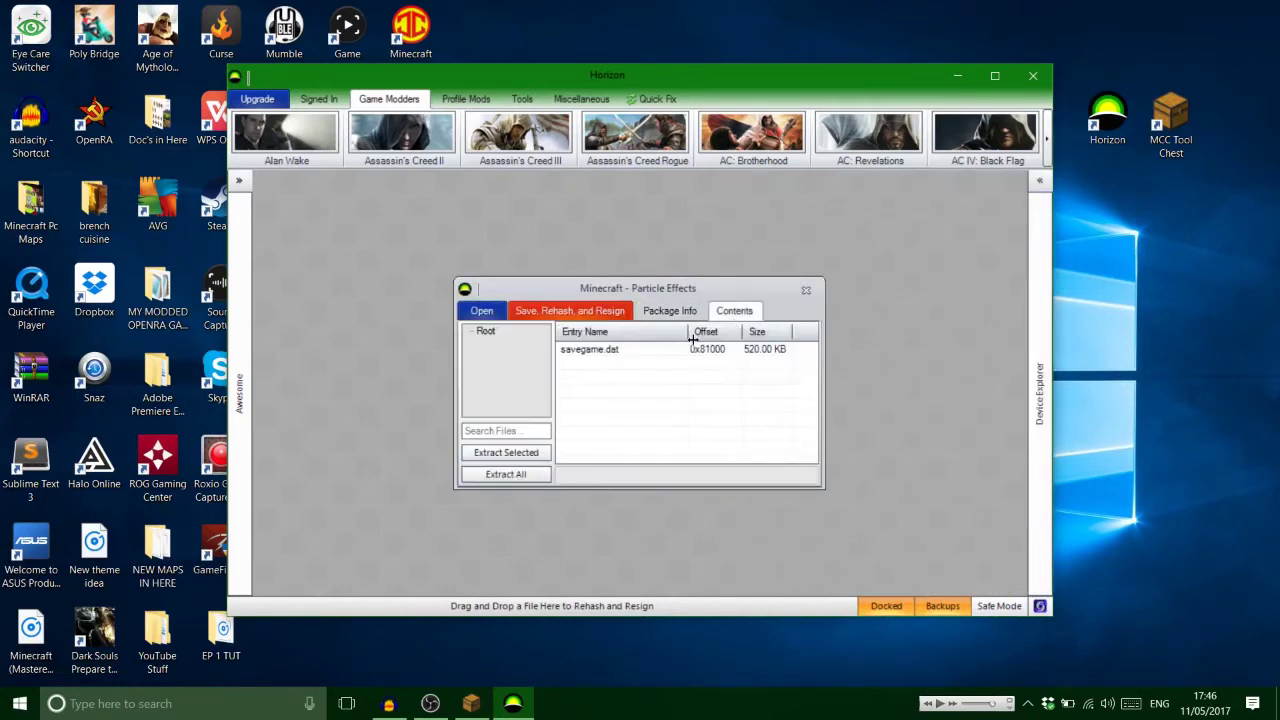
right_click(698, 350)
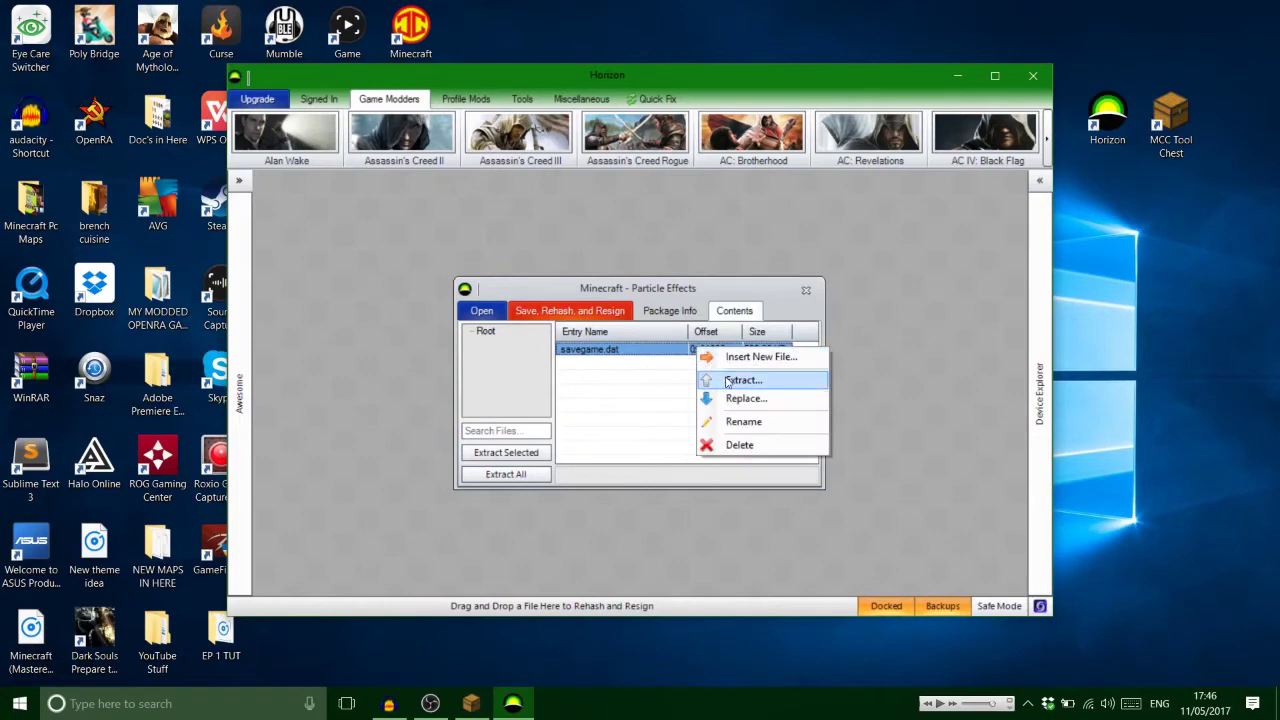
click(740, 380)
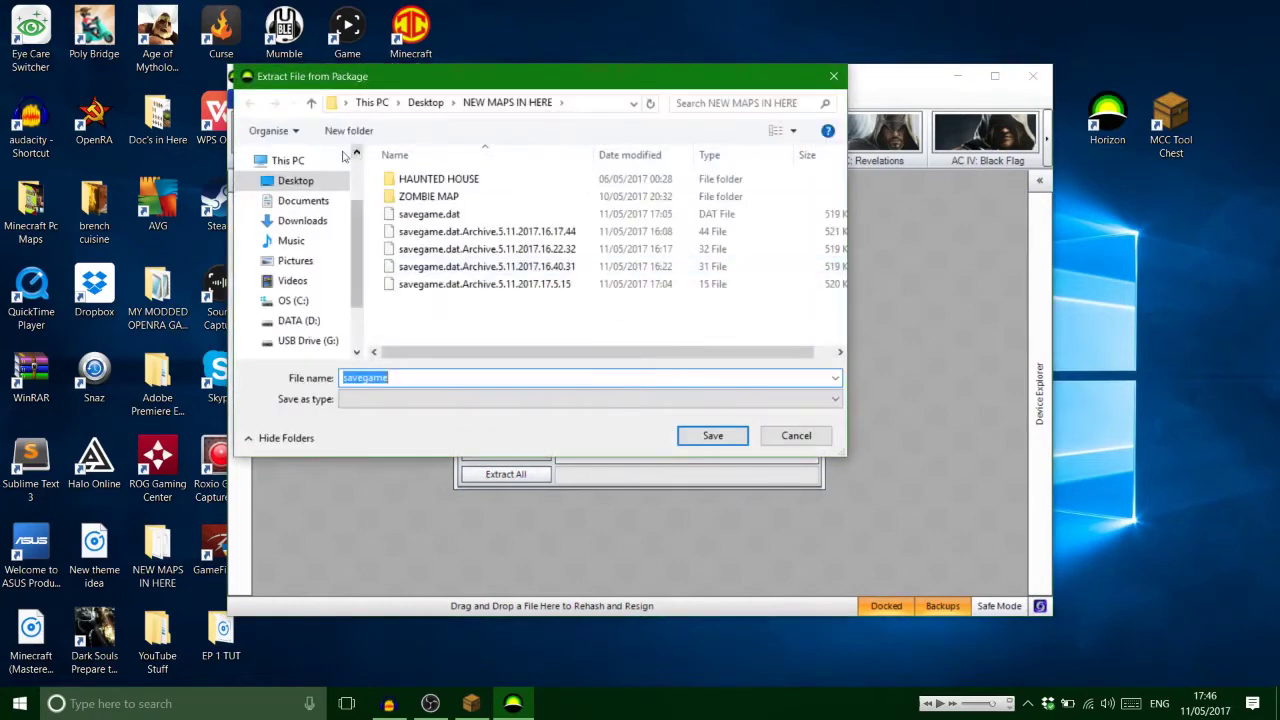
click(303, 183)
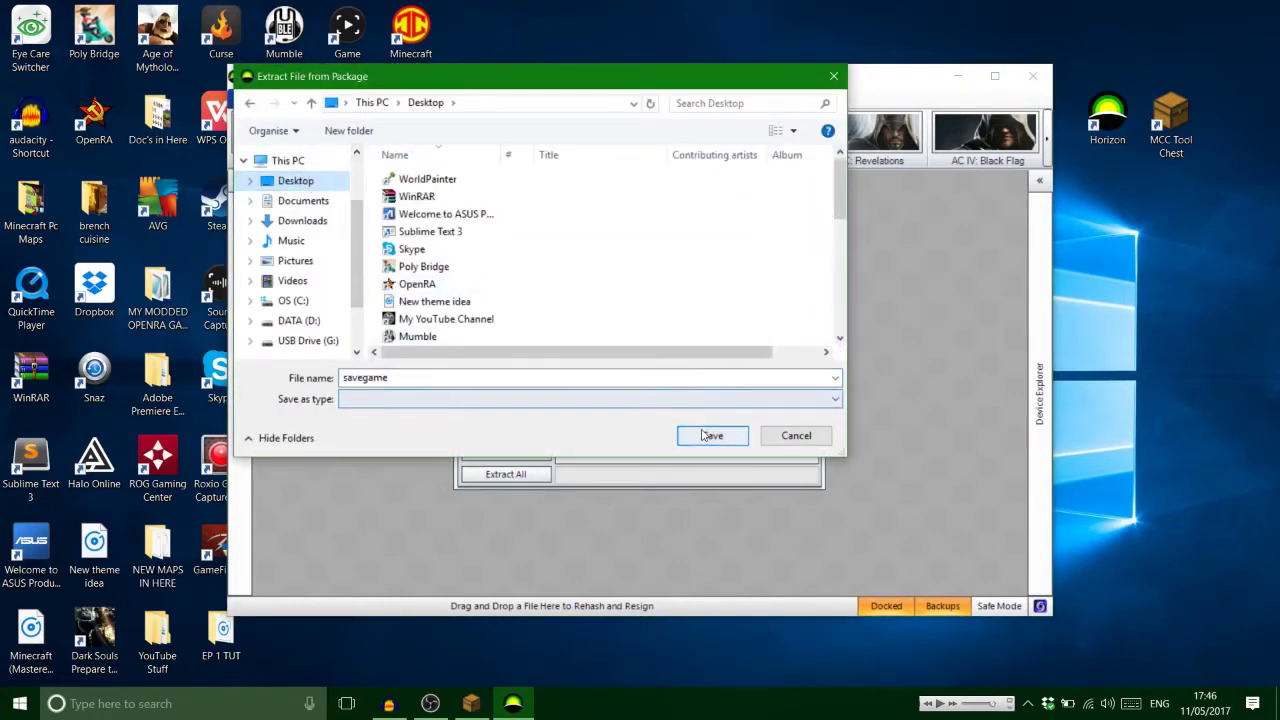
click(708, 436)
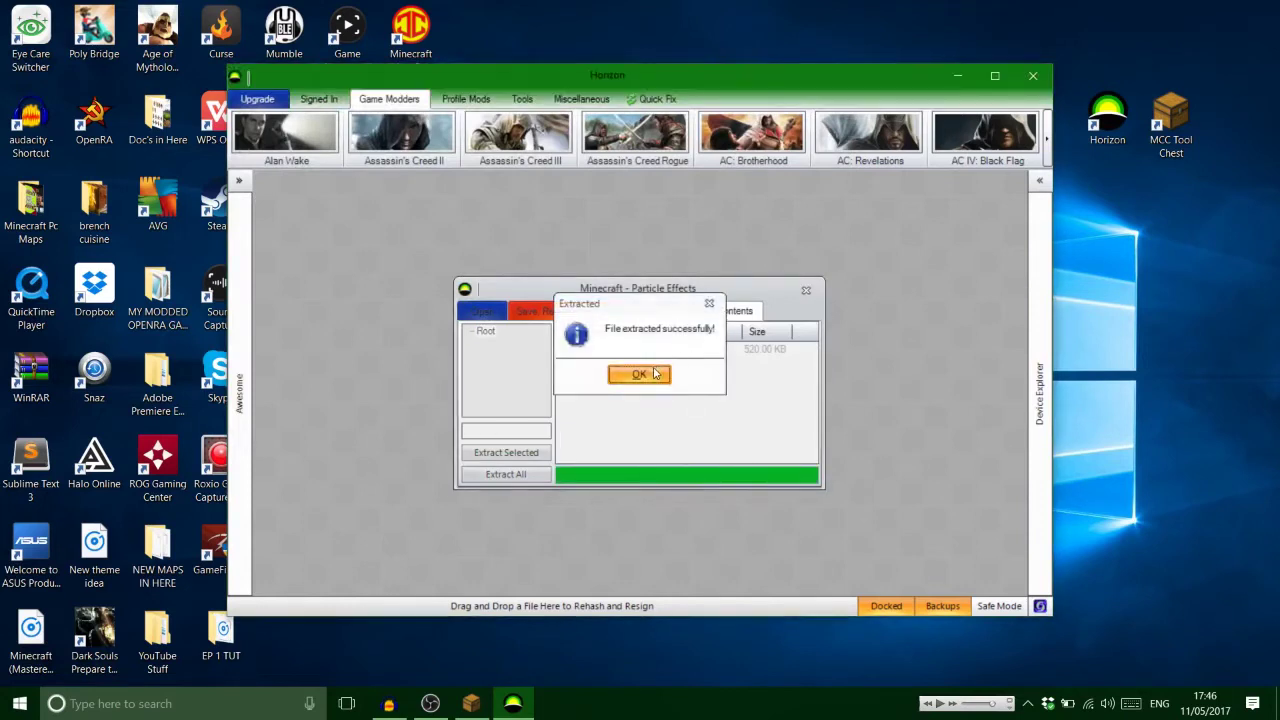
click(639, 374)
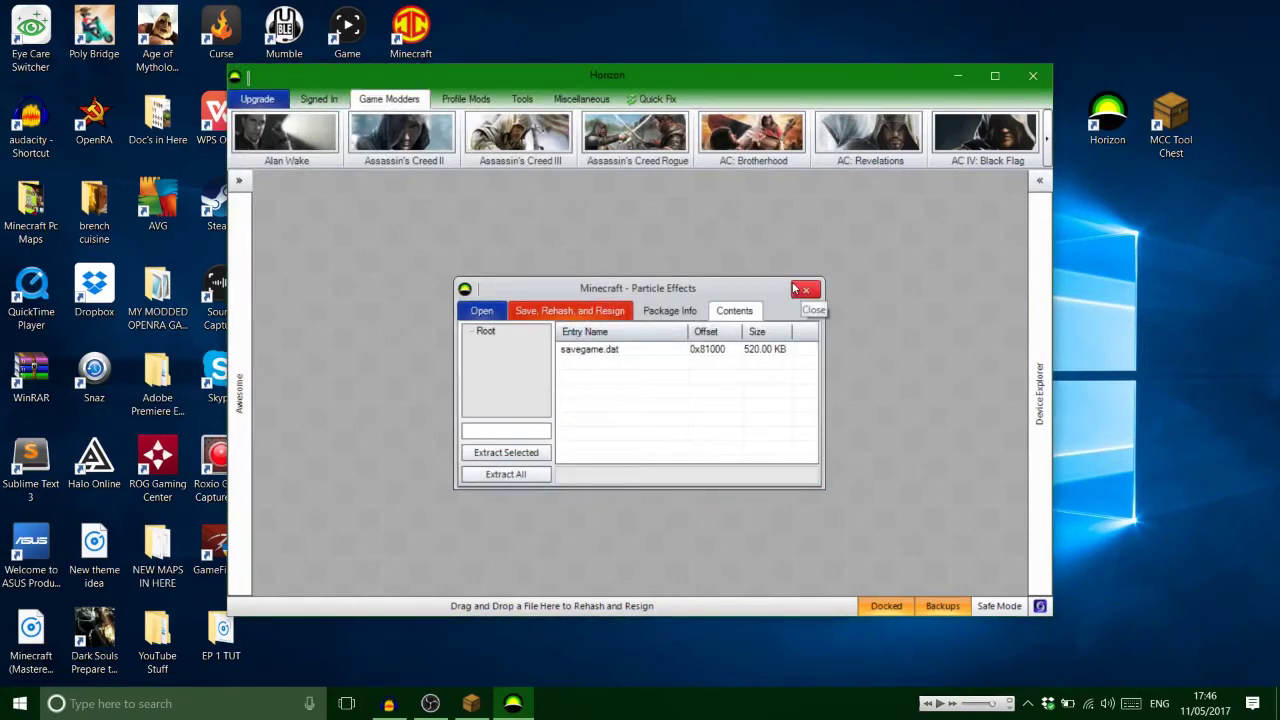
Minimise Horizon, switch to MCC ToolChest in a maximised window, and load savegame.dat from the Desktop
click(961, 77)
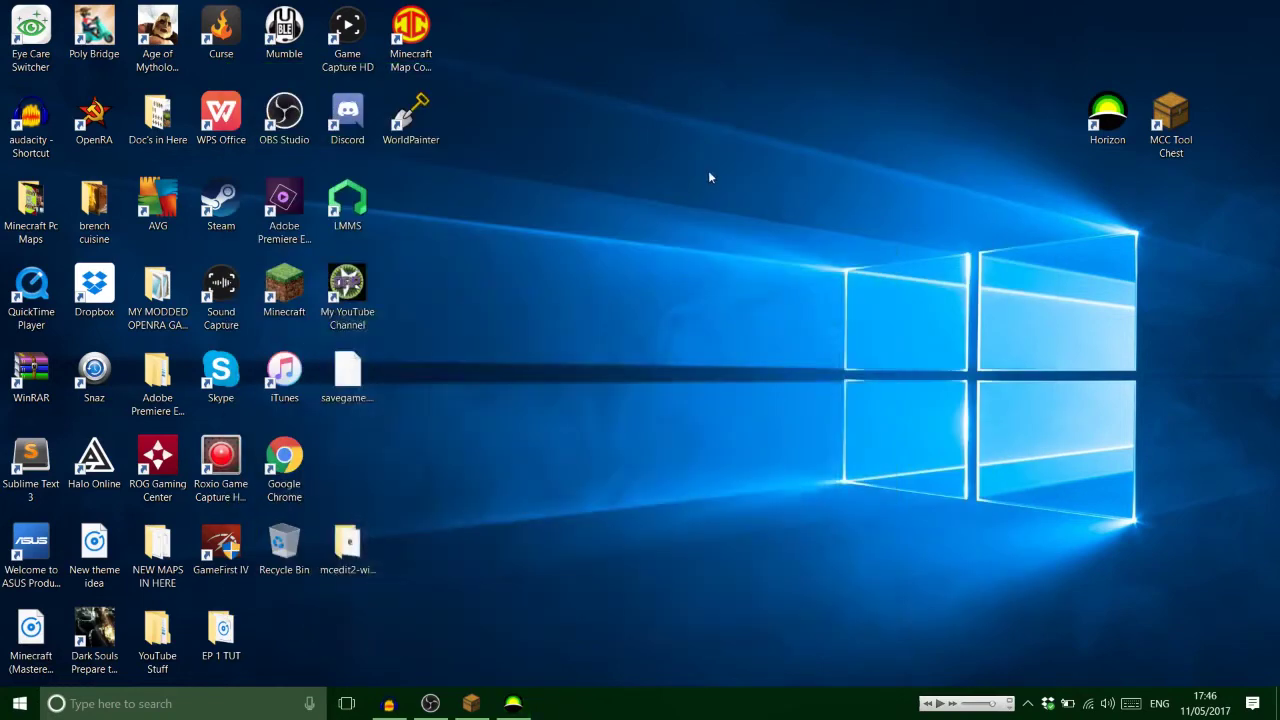
click(471, 704)
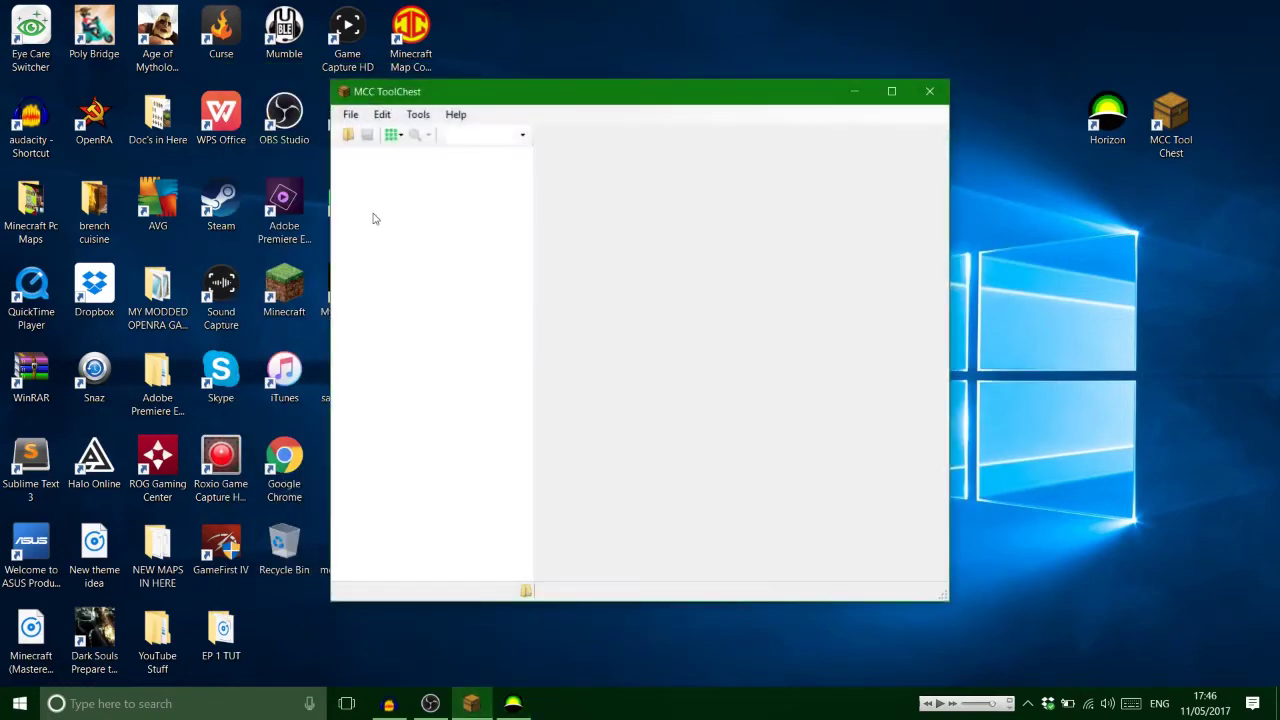
click(348, 137)
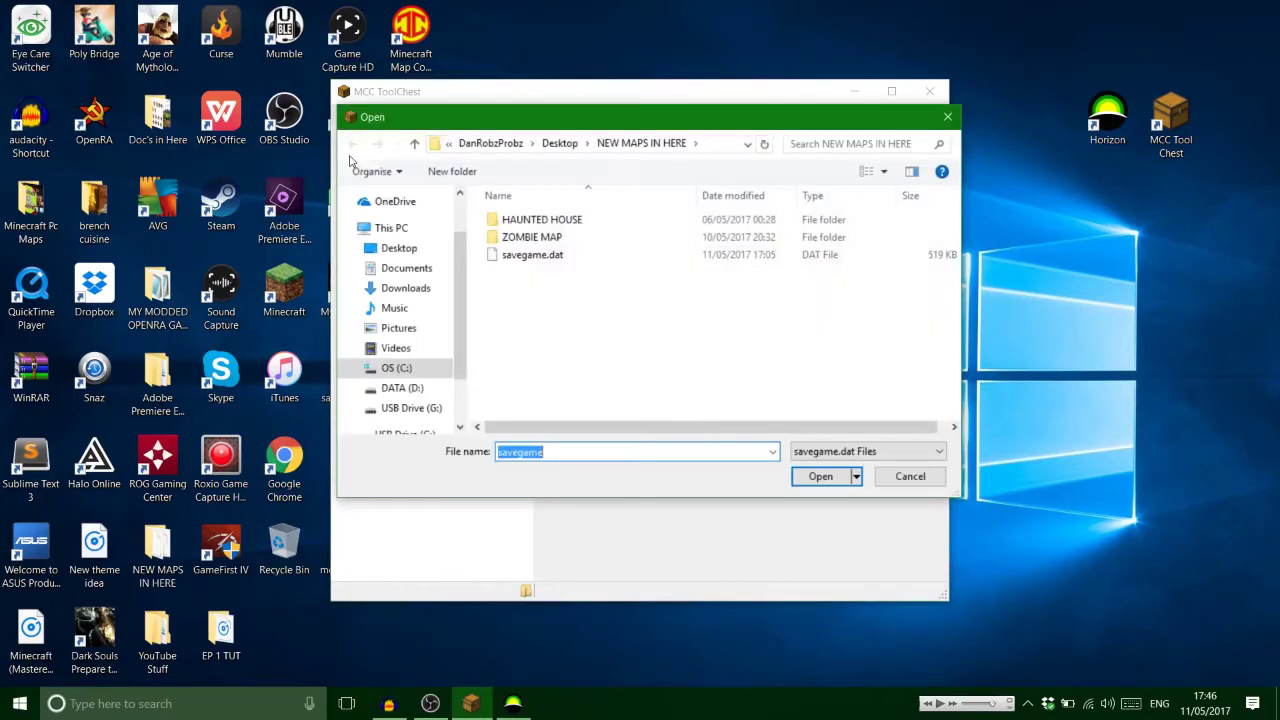
click(404, 268)
click(399, 248)
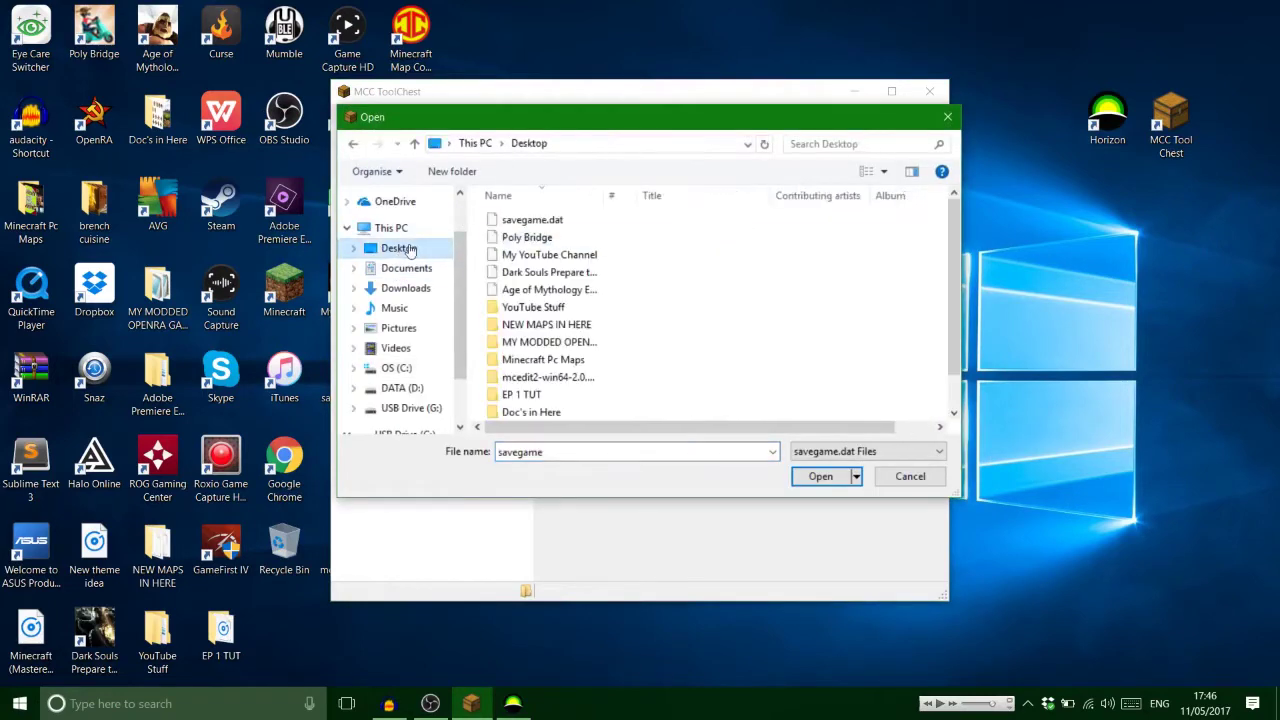
click(519, 221)
double_click(519, 221)
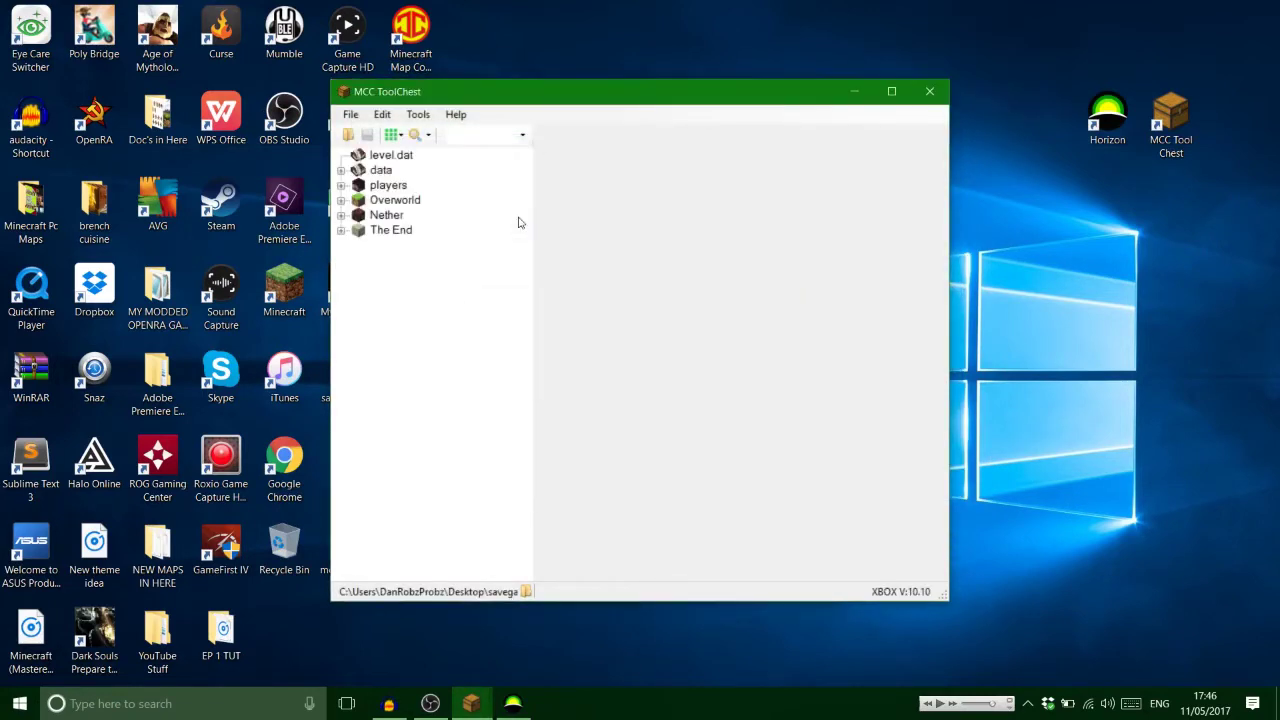
click(893, 92)
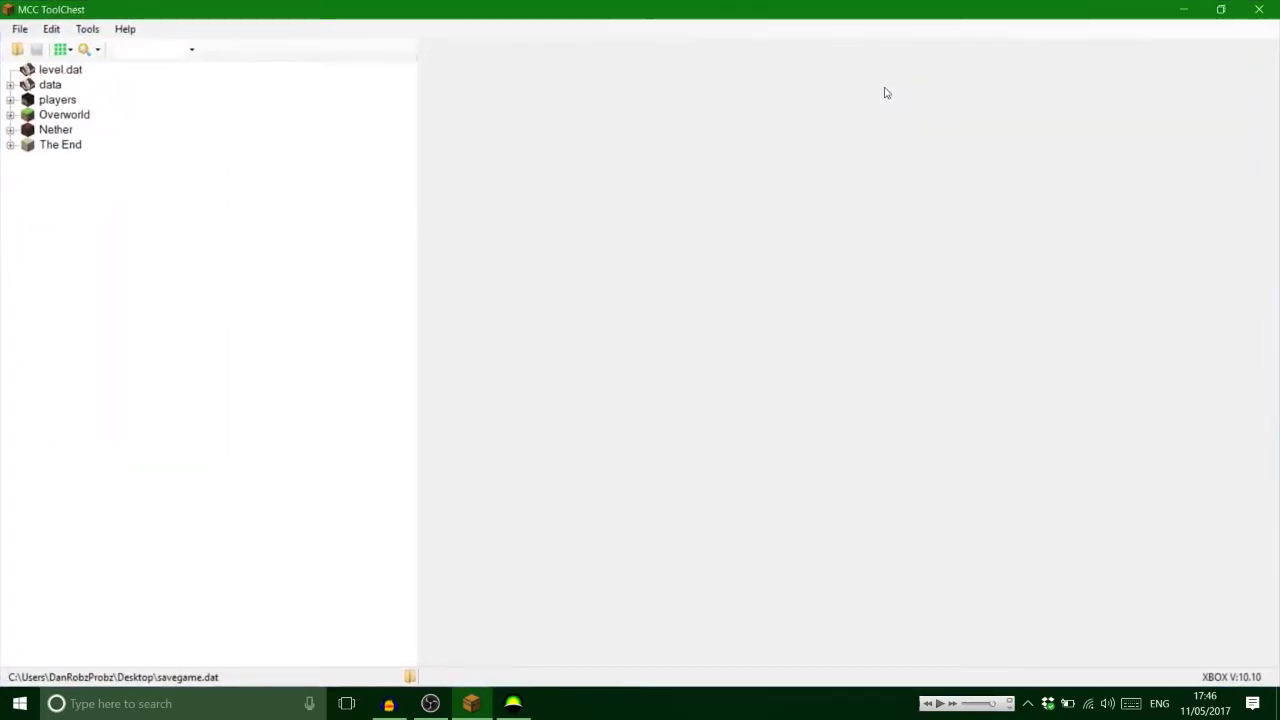
Search the Overworld dimension for entities with the id area
click(99, 50)
click(127, 89)
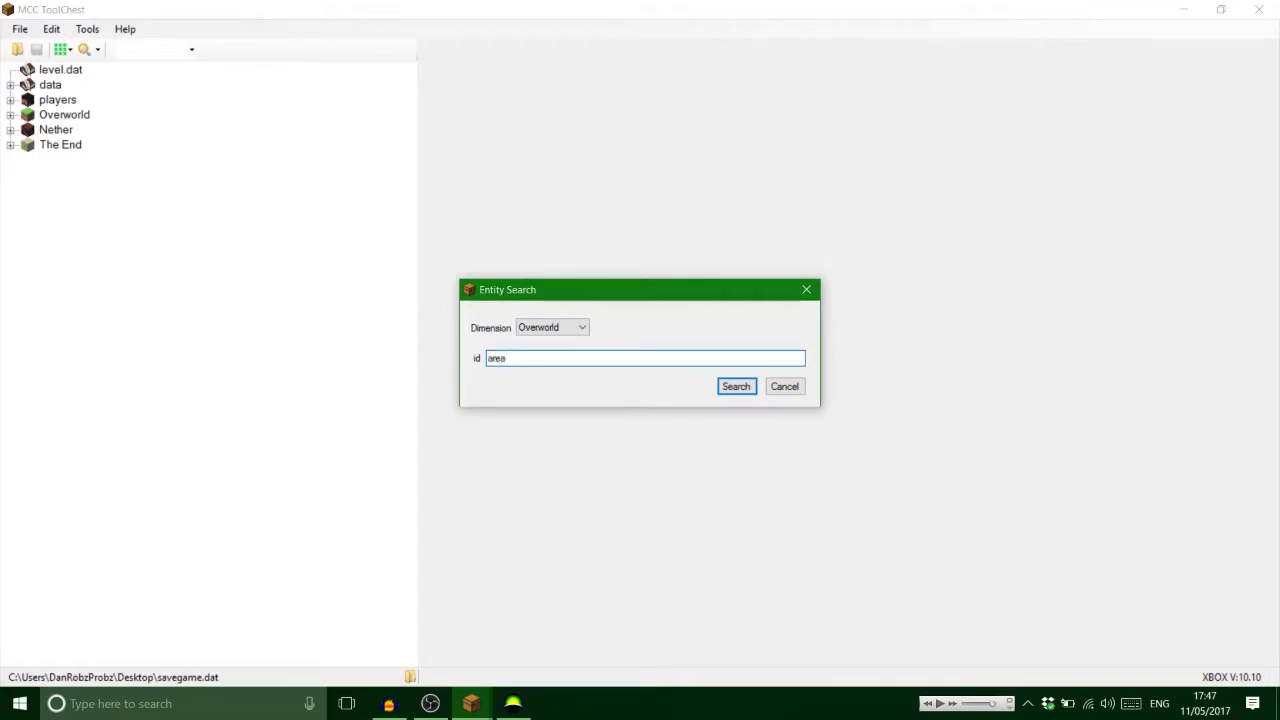
click(748, 390)
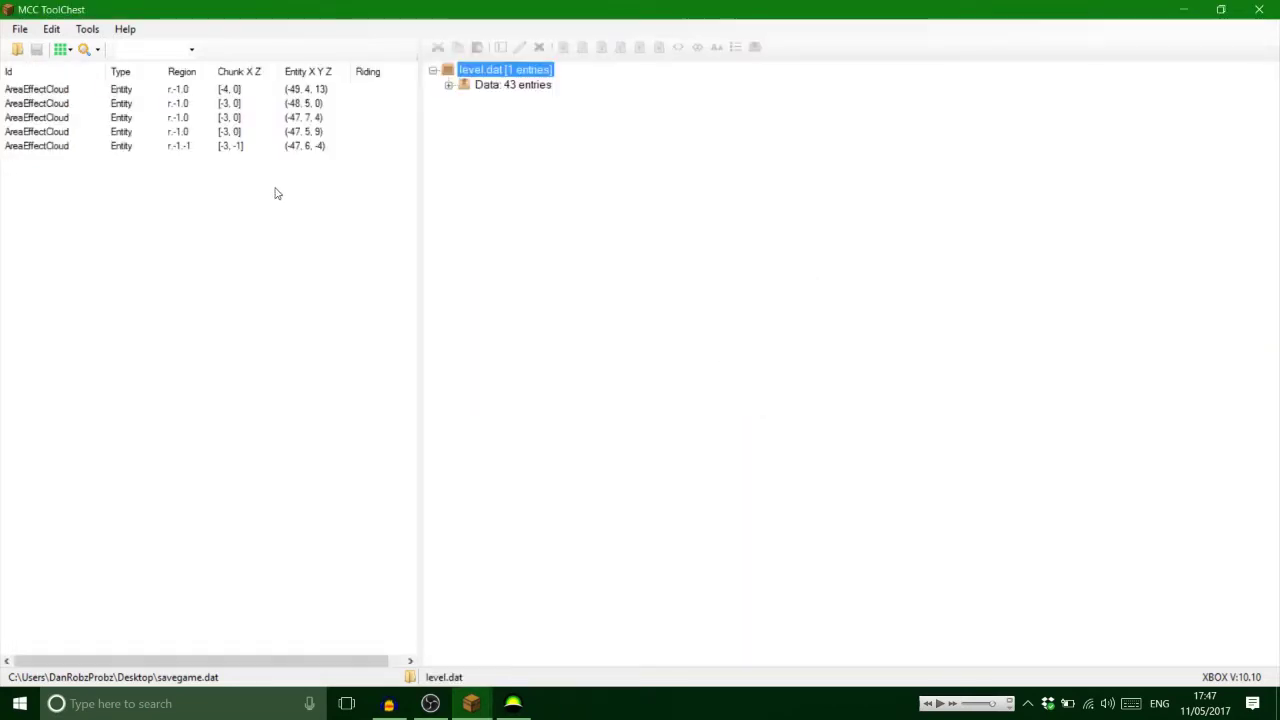
From the search results, load chunk [-4, 0] and expand its AreaEffectCloud entity to show the properties
click(176, 103)
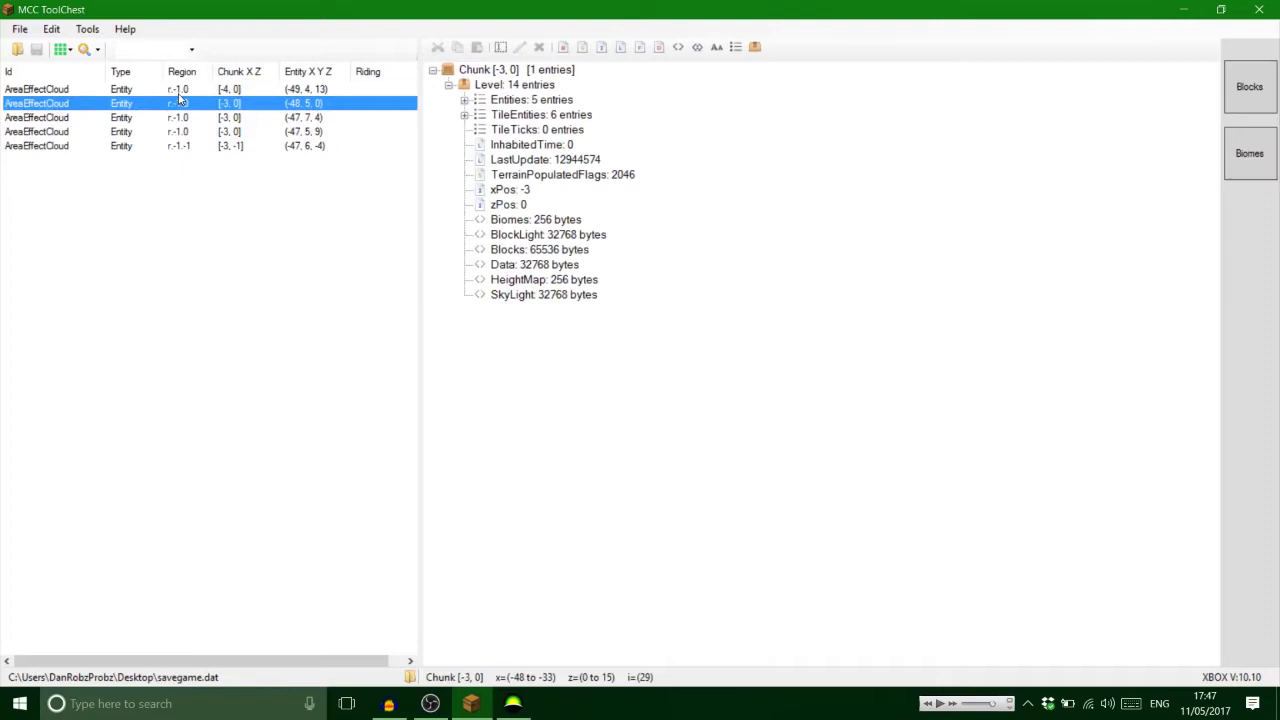
click(230, 90)
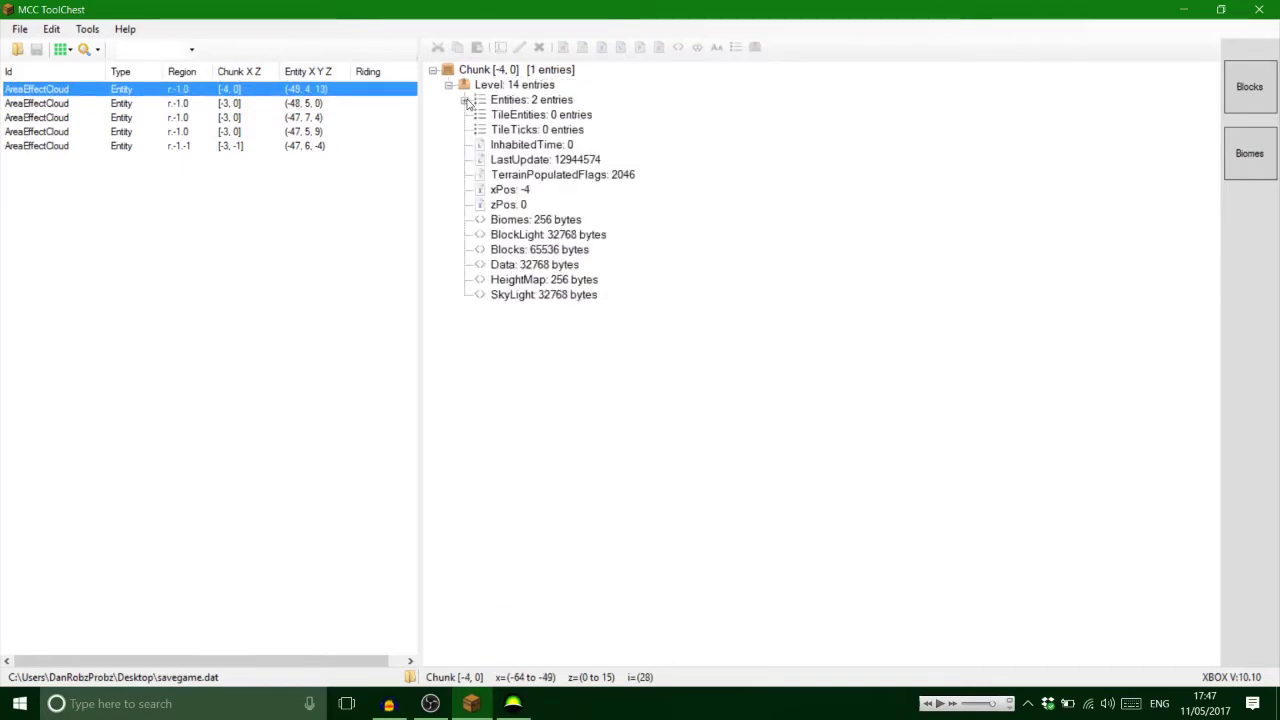
click(466, 101)
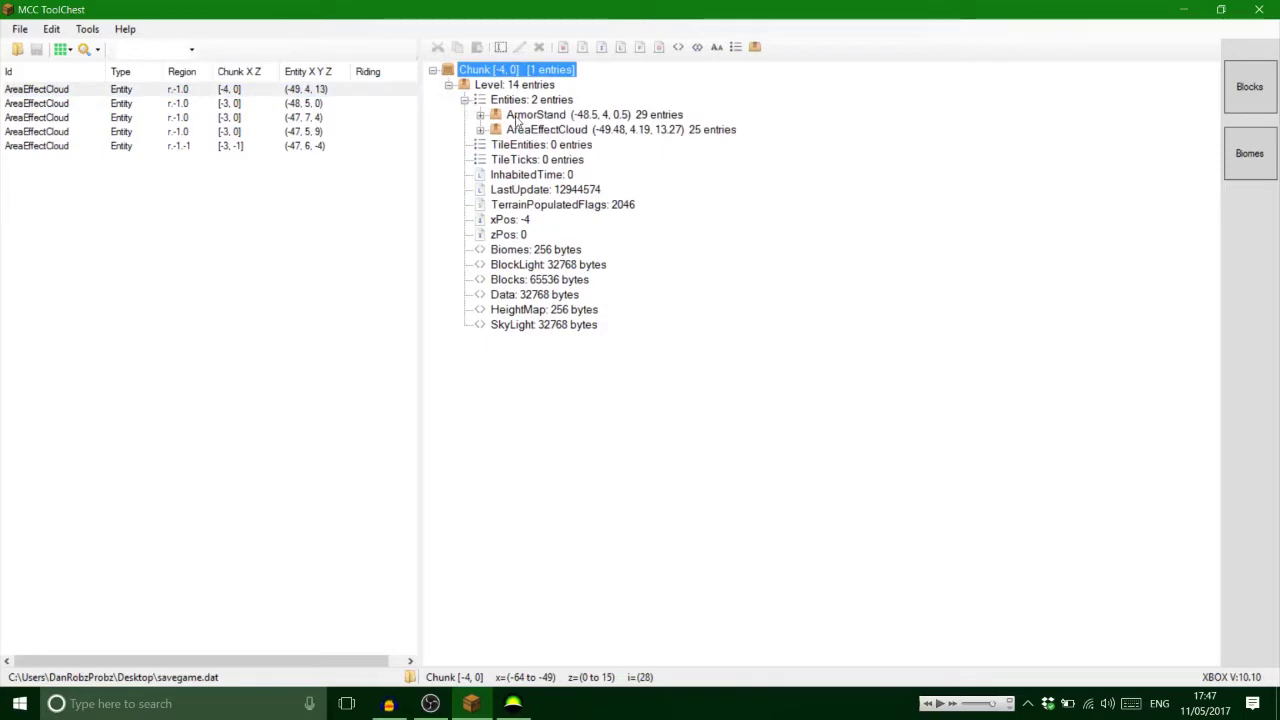
click(481, 130)
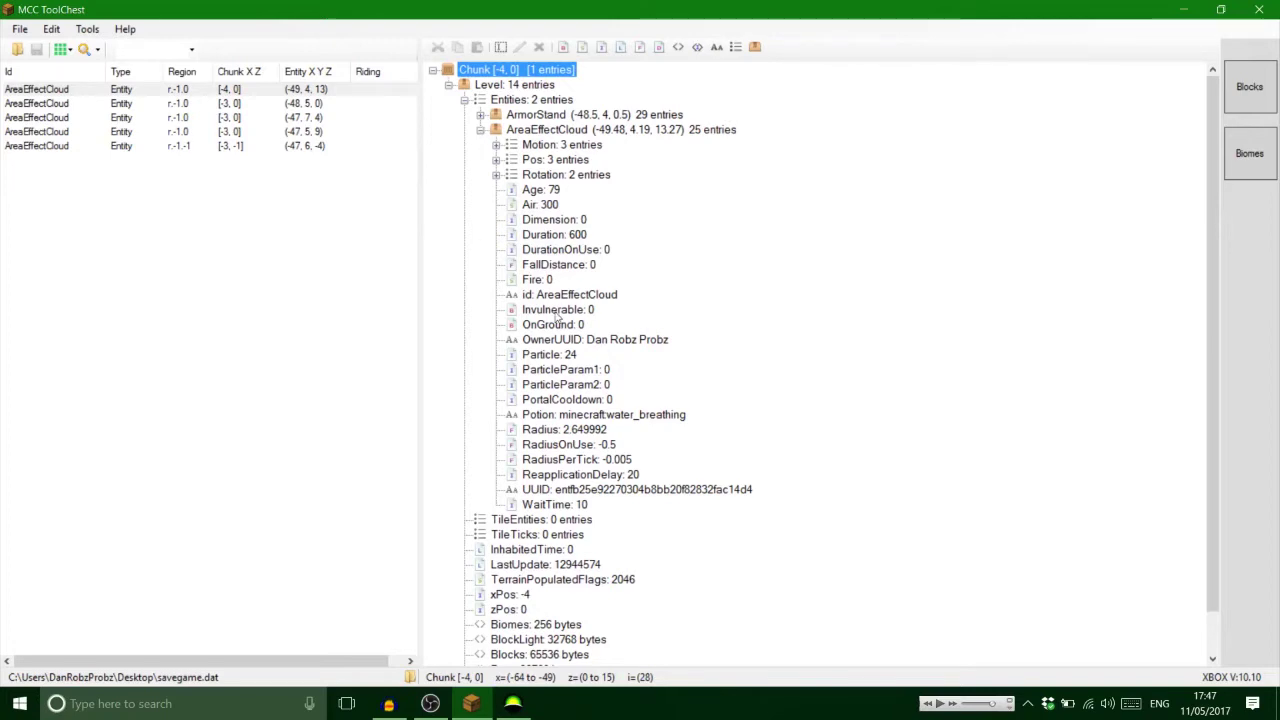
Set the Potion value of the AreaEffectCloud in chunk [-4, 0] to minecraft:water
click(553, 357)
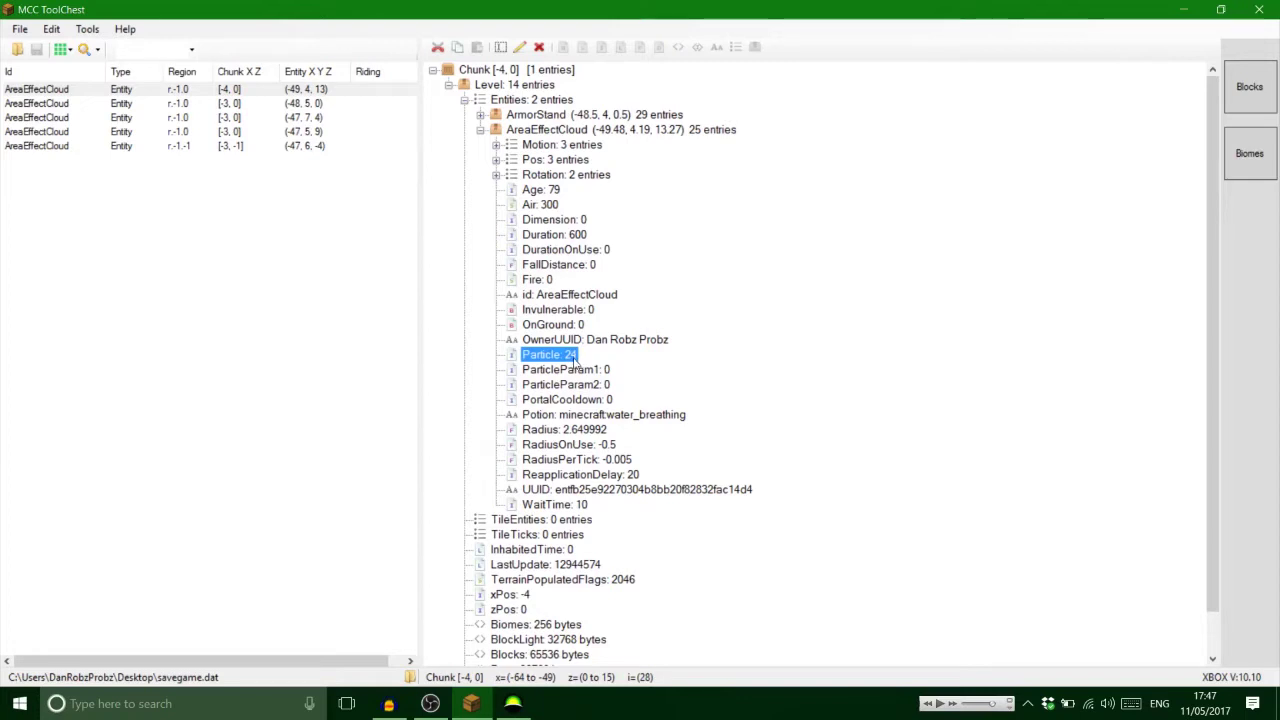
click(612, 415)
double_click(612, 415)
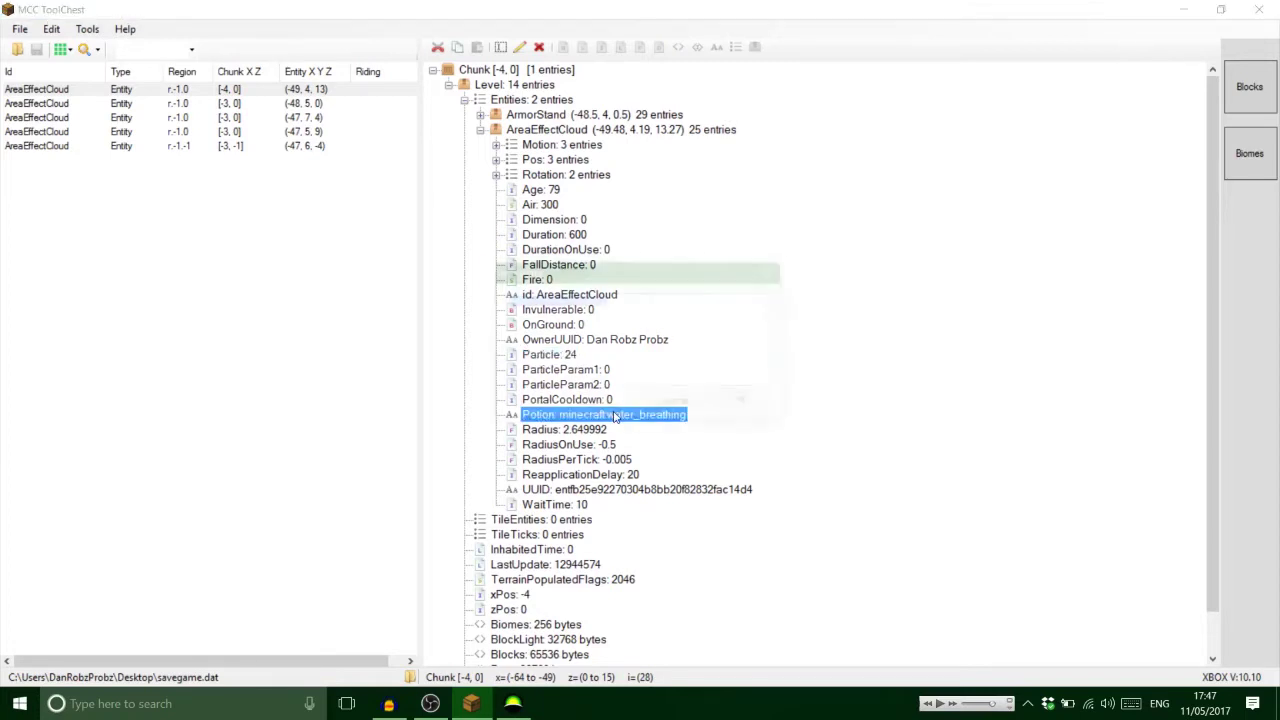
click(619, 309)
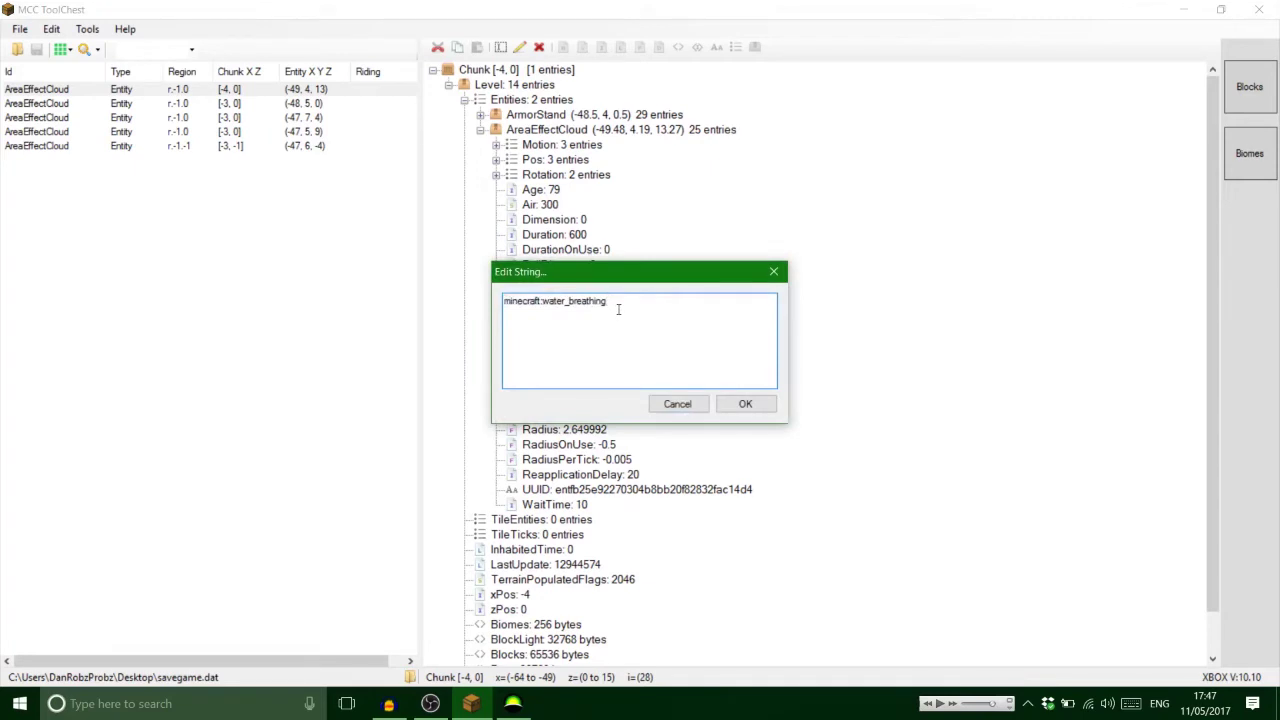
key(BackSpace)
key(BackSpace)
key(BackSpace)
key(BackSpace)
key(BackSpace)
key(BackSpace)
key(BackSpace)
key(BackSpace)
key(BackSpace)
key(BackSpace)
key(BackSpace)
key(BackSpace)
text(wate)
click(737, 400)
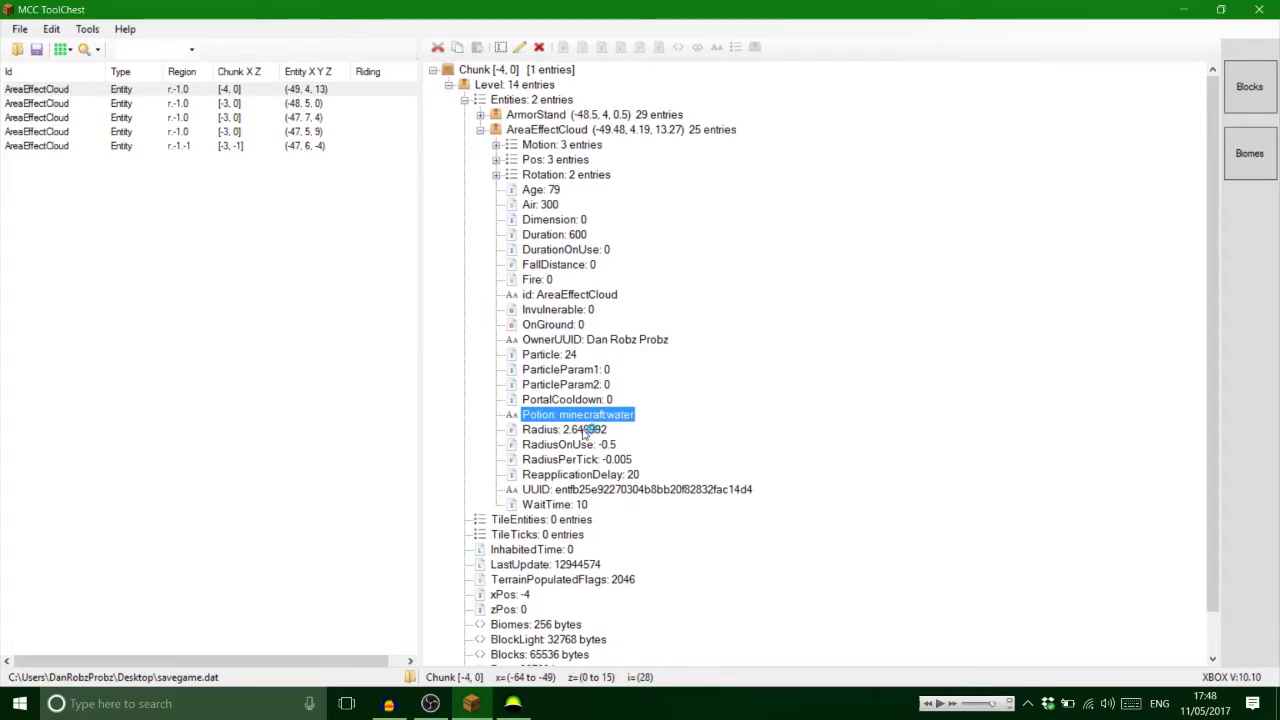
Set the Radius of the AreaEffectCloud to 0.5
click(590, 432)
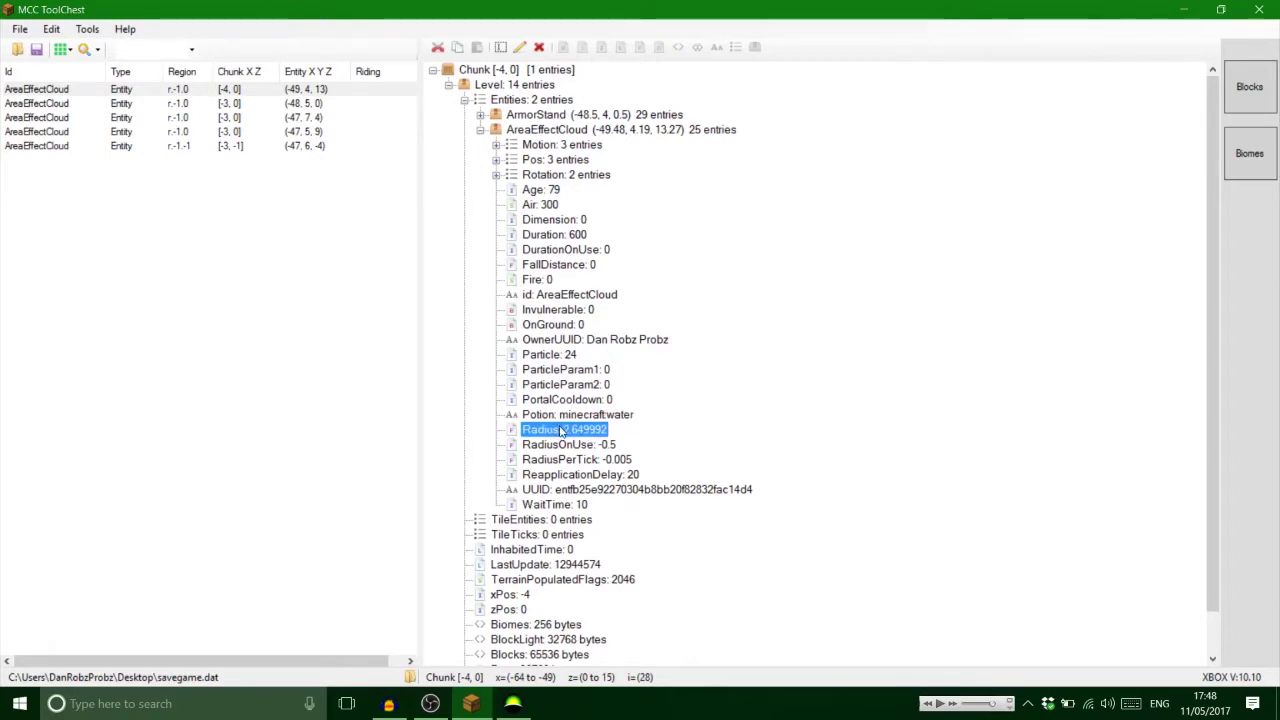
double_click(561, 431)
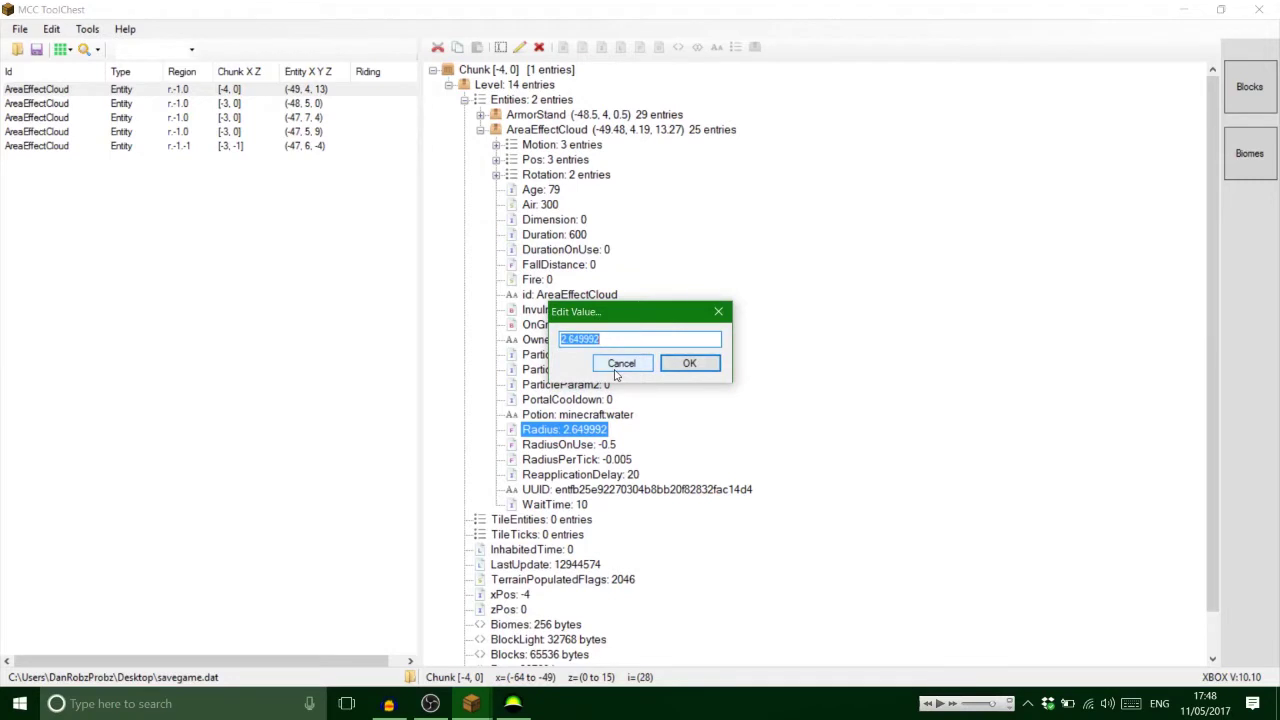
text(10)
key(BackSpace)
key(BackSpace)
text(0.5)
click(672, 364)
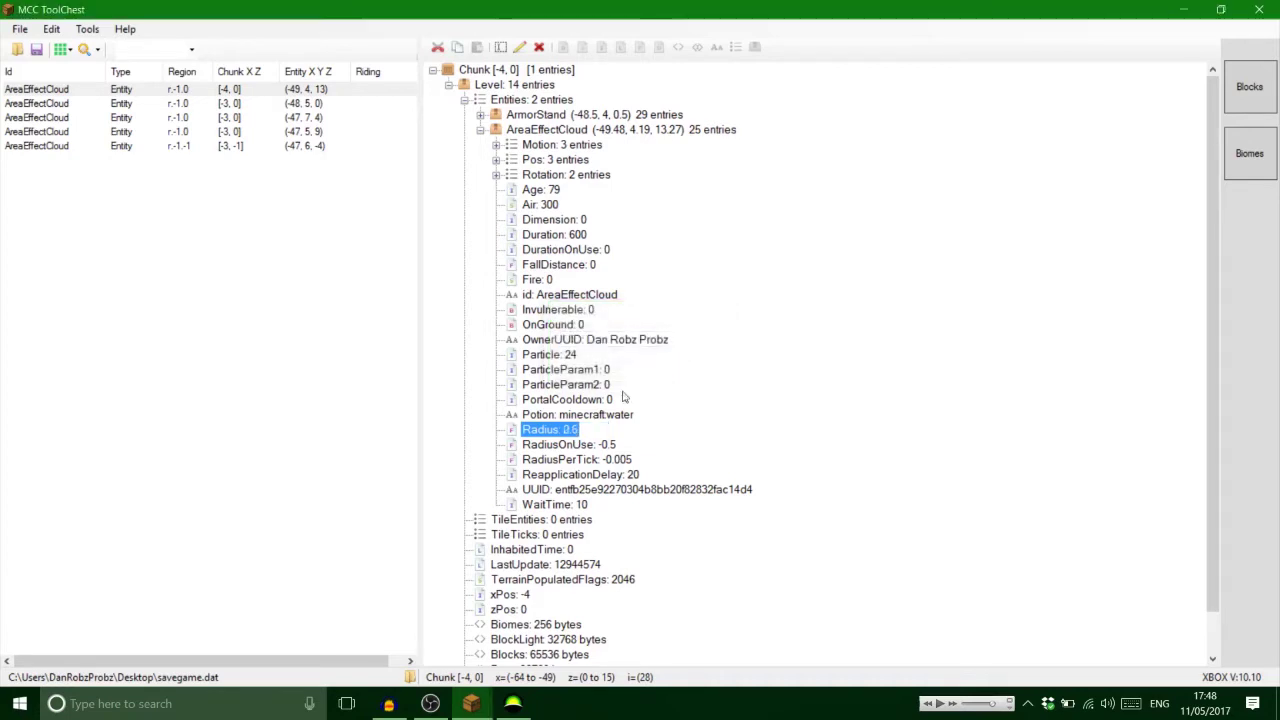
Set both RadiusOnUse and RadiusPerTick of the AreaEffectCloud to 0
double_click(572, 445)
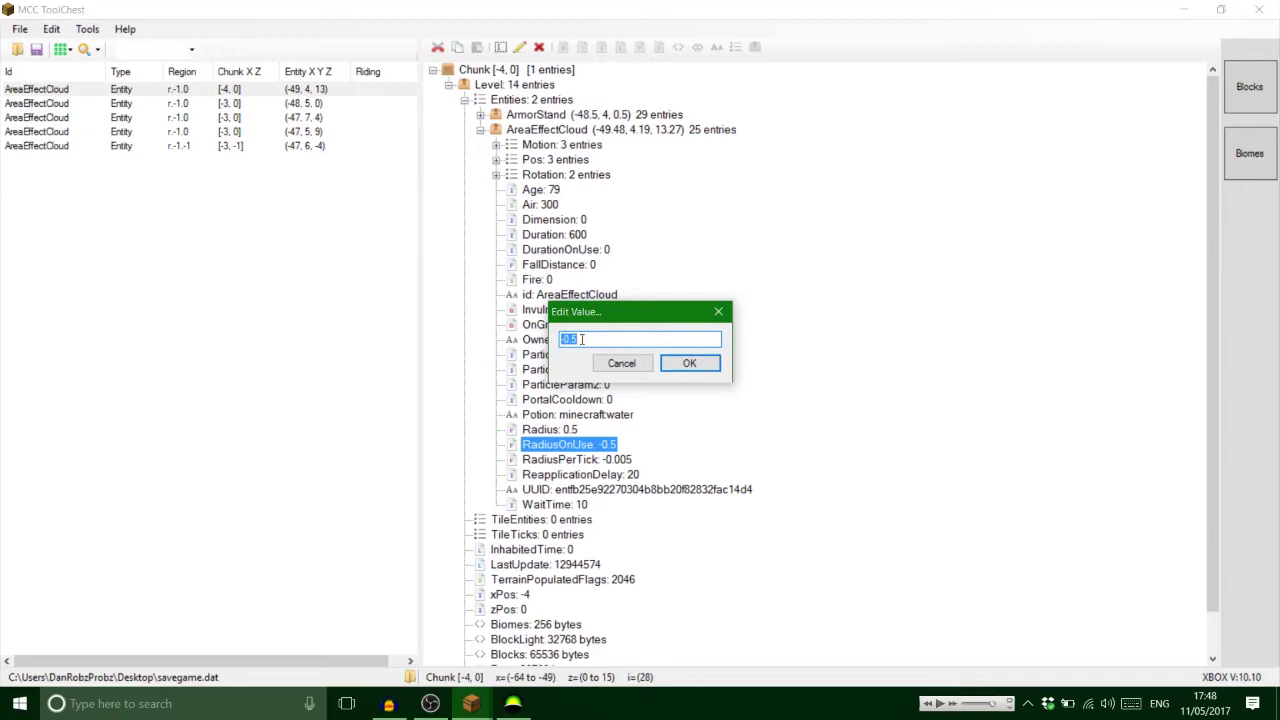
key(BackSpace)
text(0)
click(689, 363)
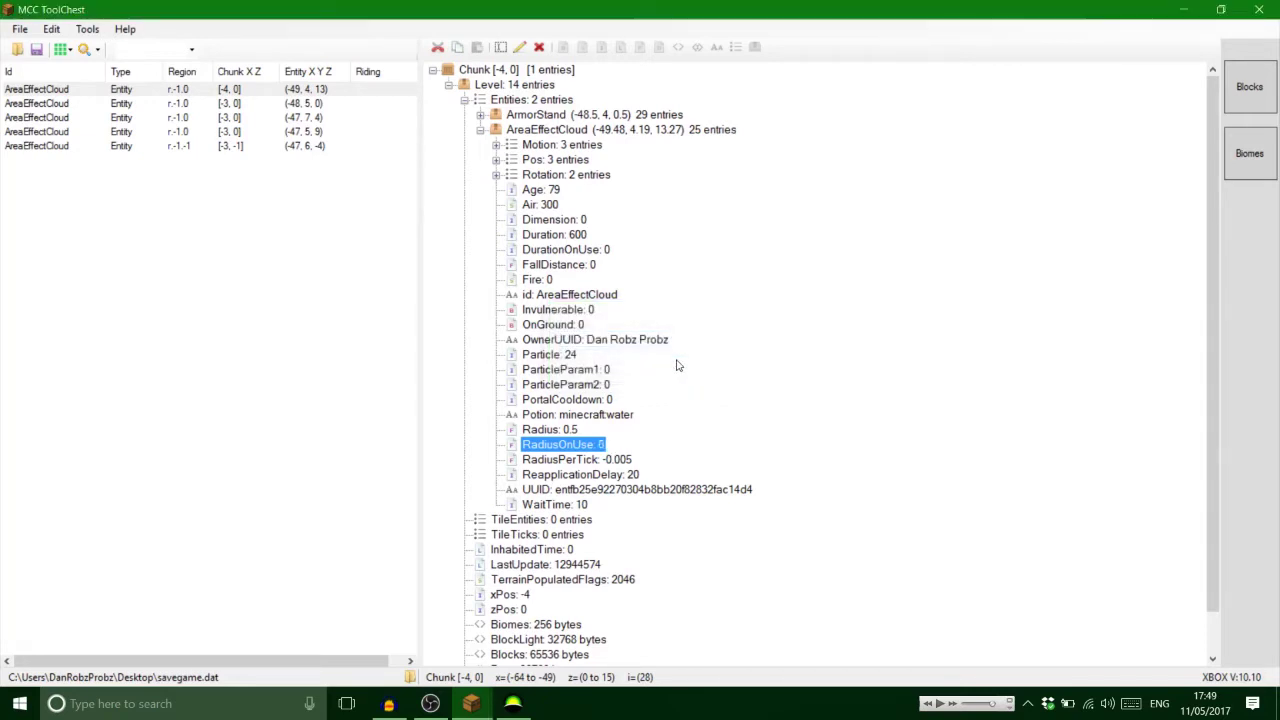
double_click(604, 460)
key(BackSpace)
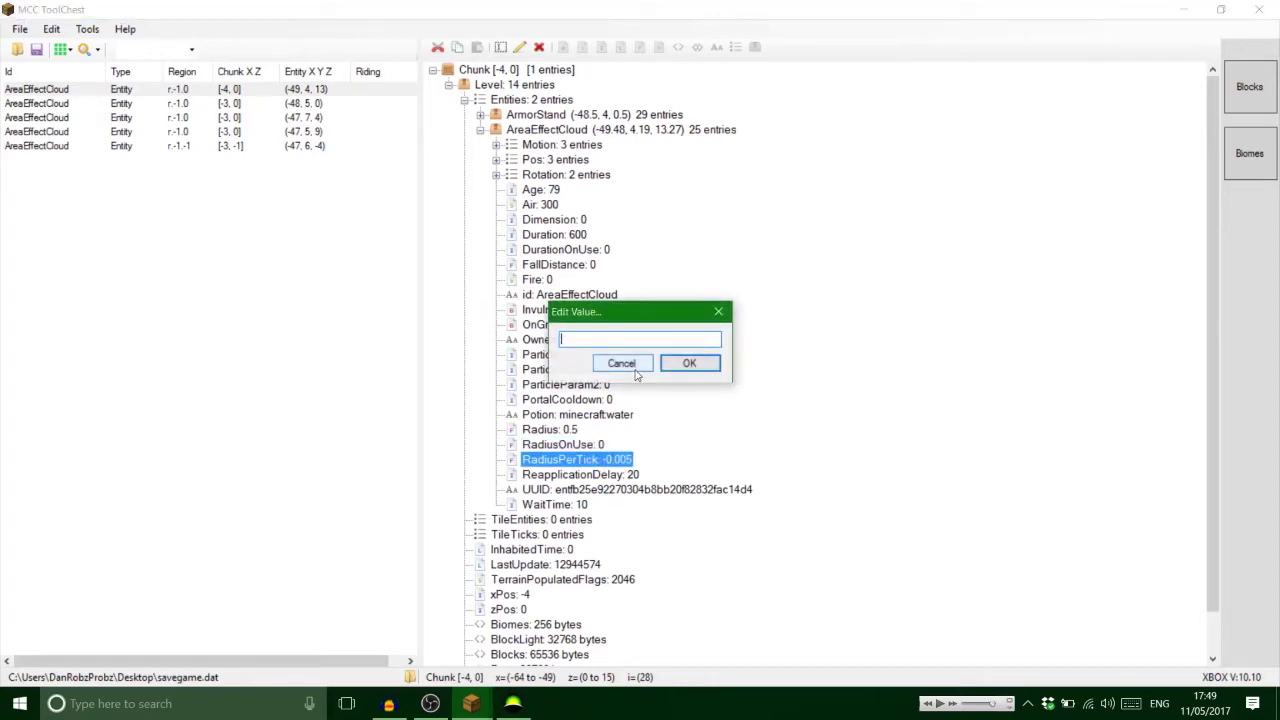
text(0)
click(686, 363)
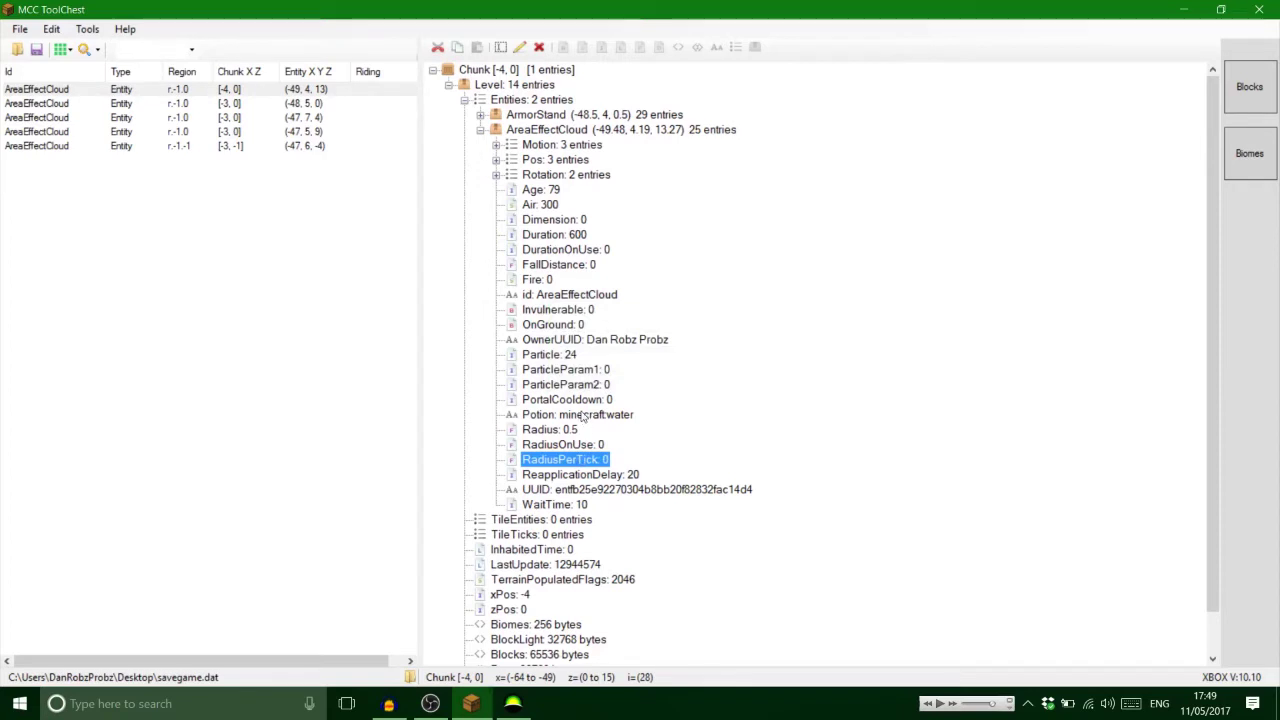
Set the Duration of the AreaEffectCloud to 999999999
click(546, 224)
double_click(541, 234)
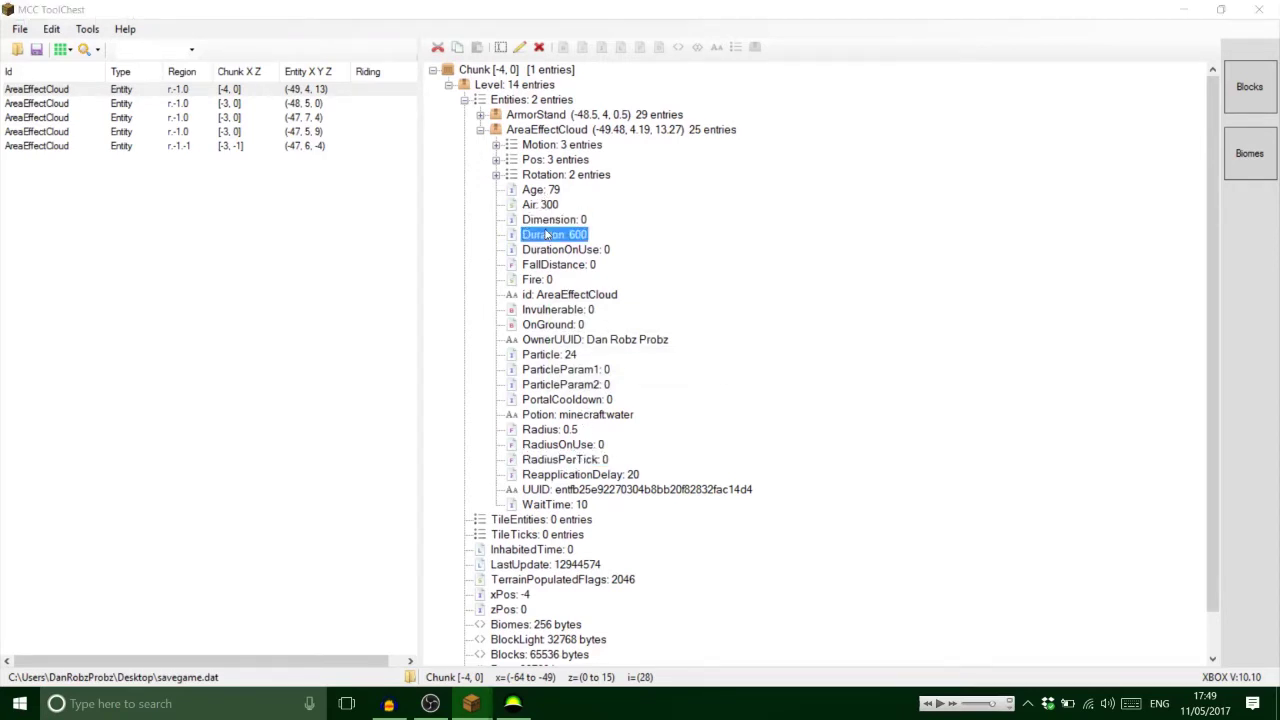
text(9999999999)
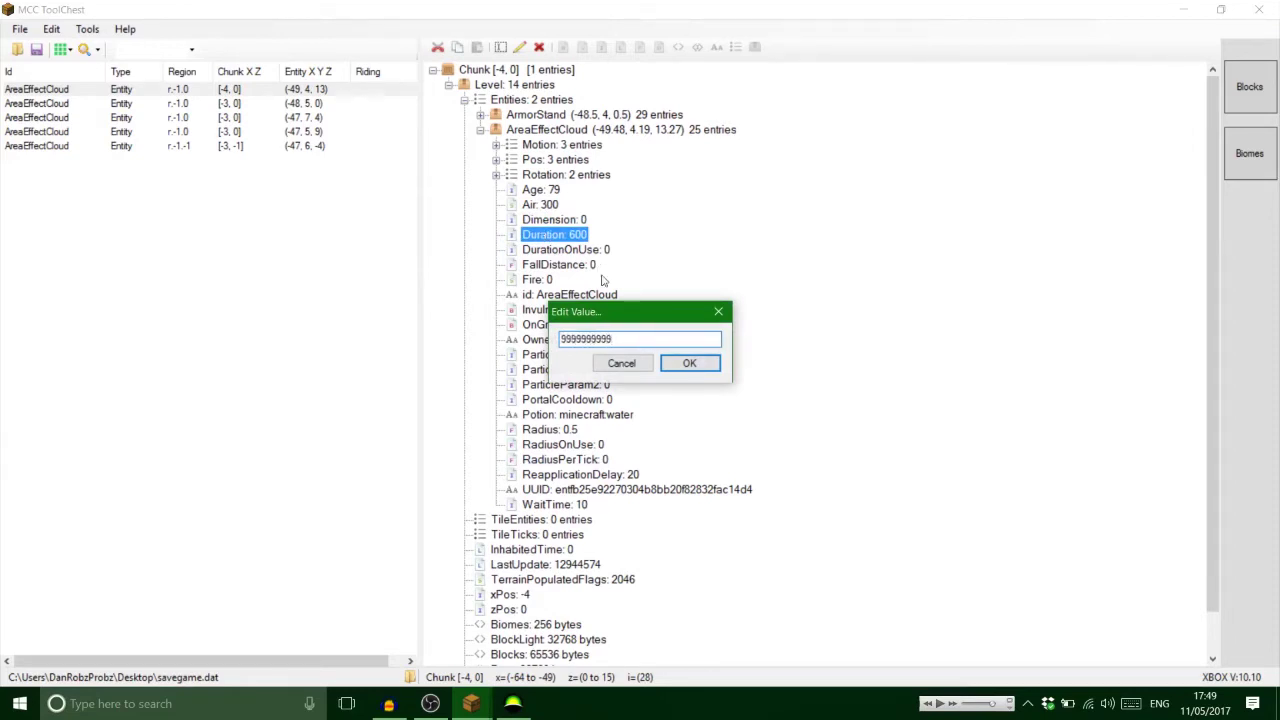
click(675, 364)
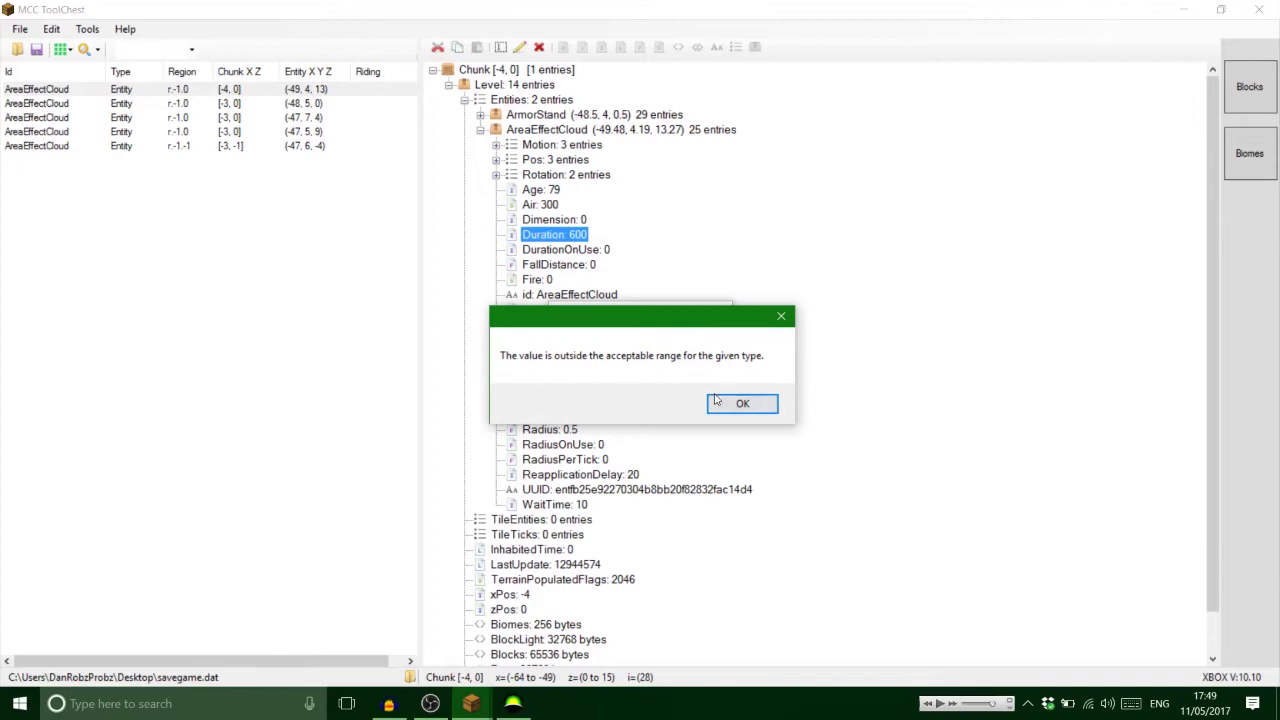
click(738, 403)
click(645, 337)
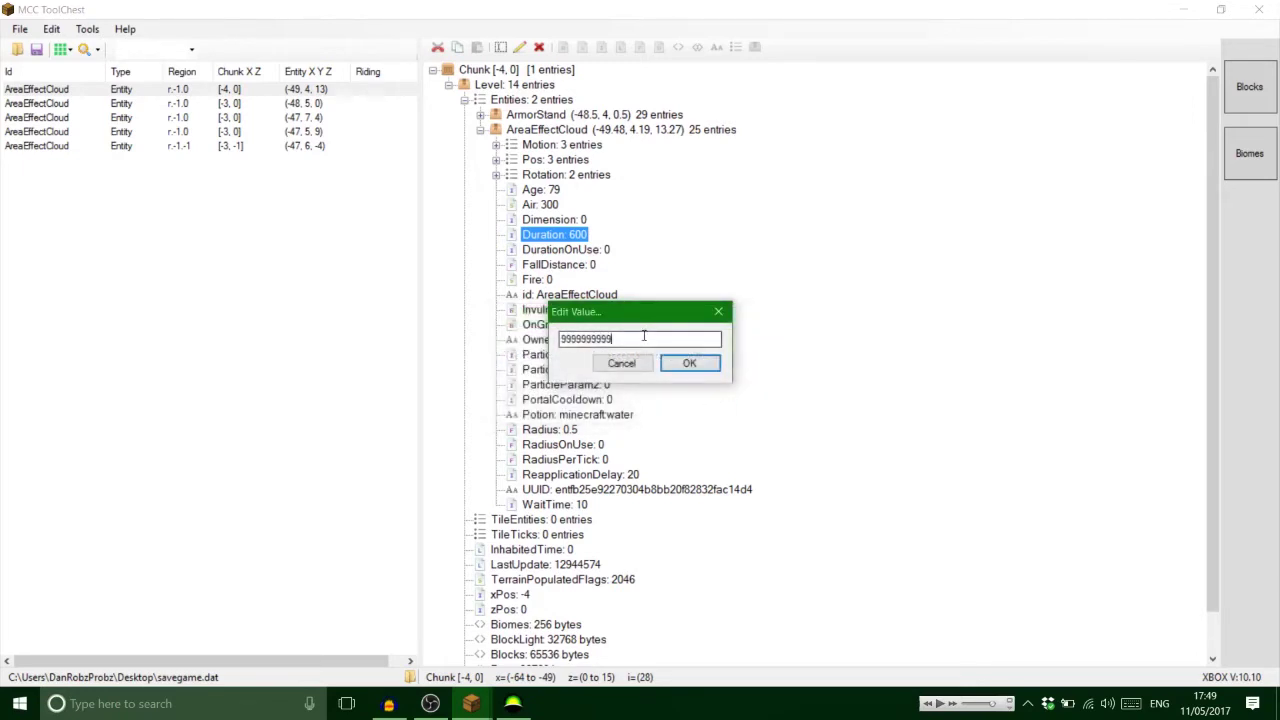
click(676, 364)
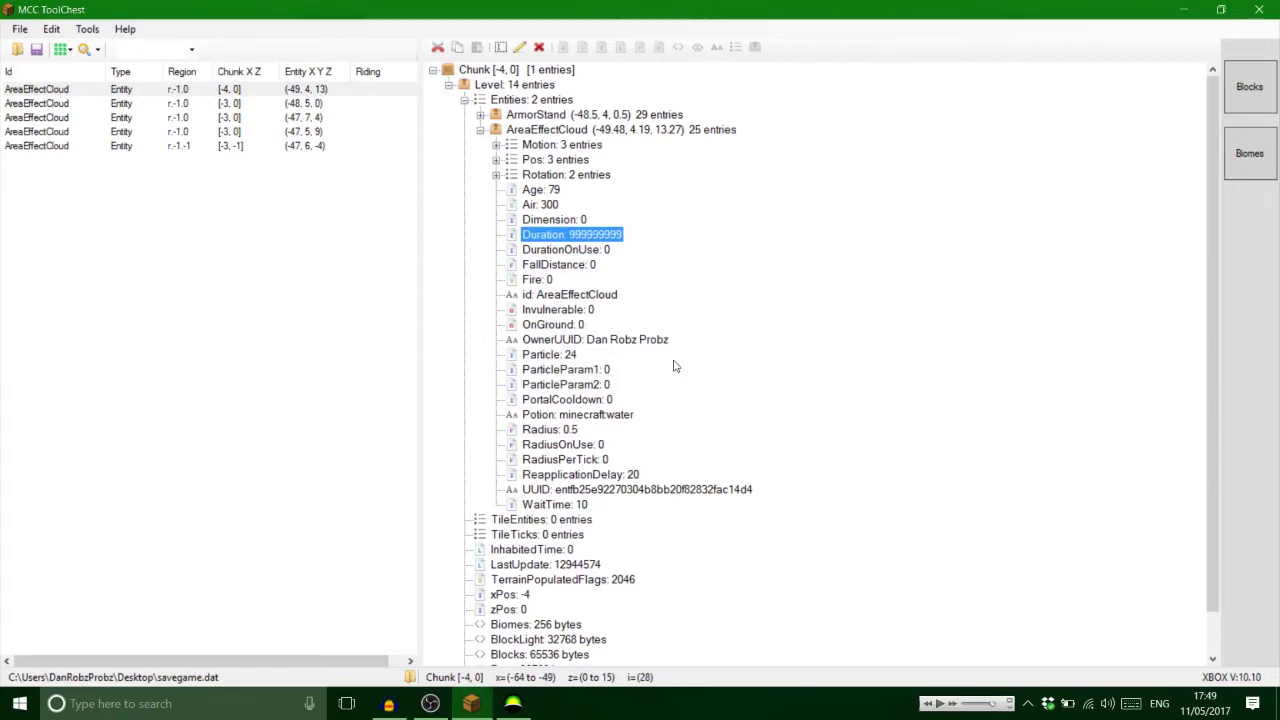
Set the AreaEffectCloud's Age to 1, and check its Pos coordinates before collapsing the entity
double_click(548, 194)
text(1)
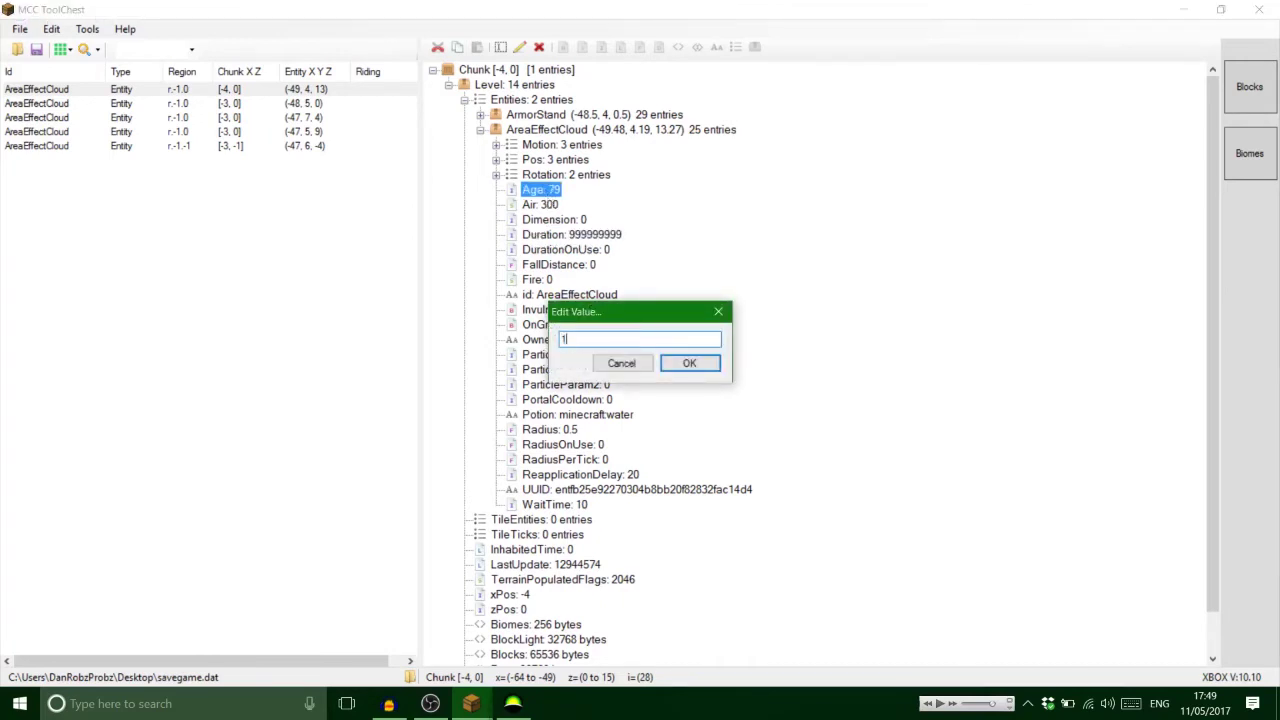
click(665, 366)
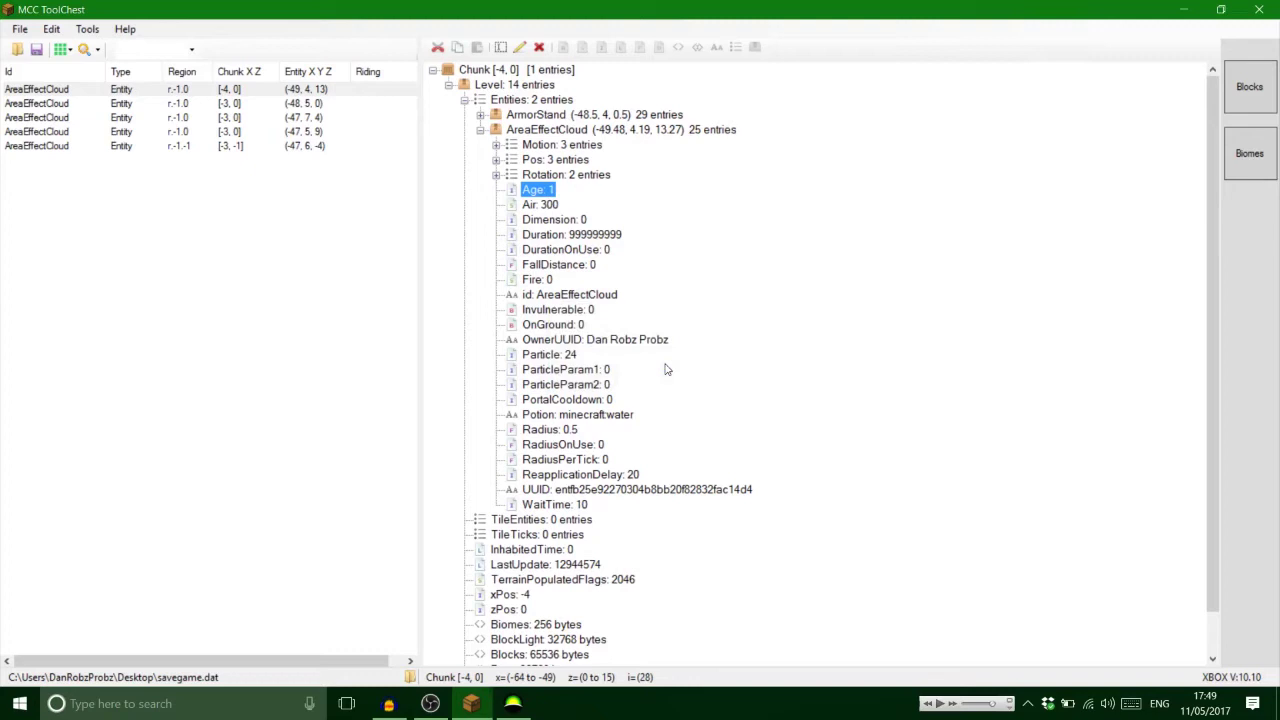
click(496, 160)
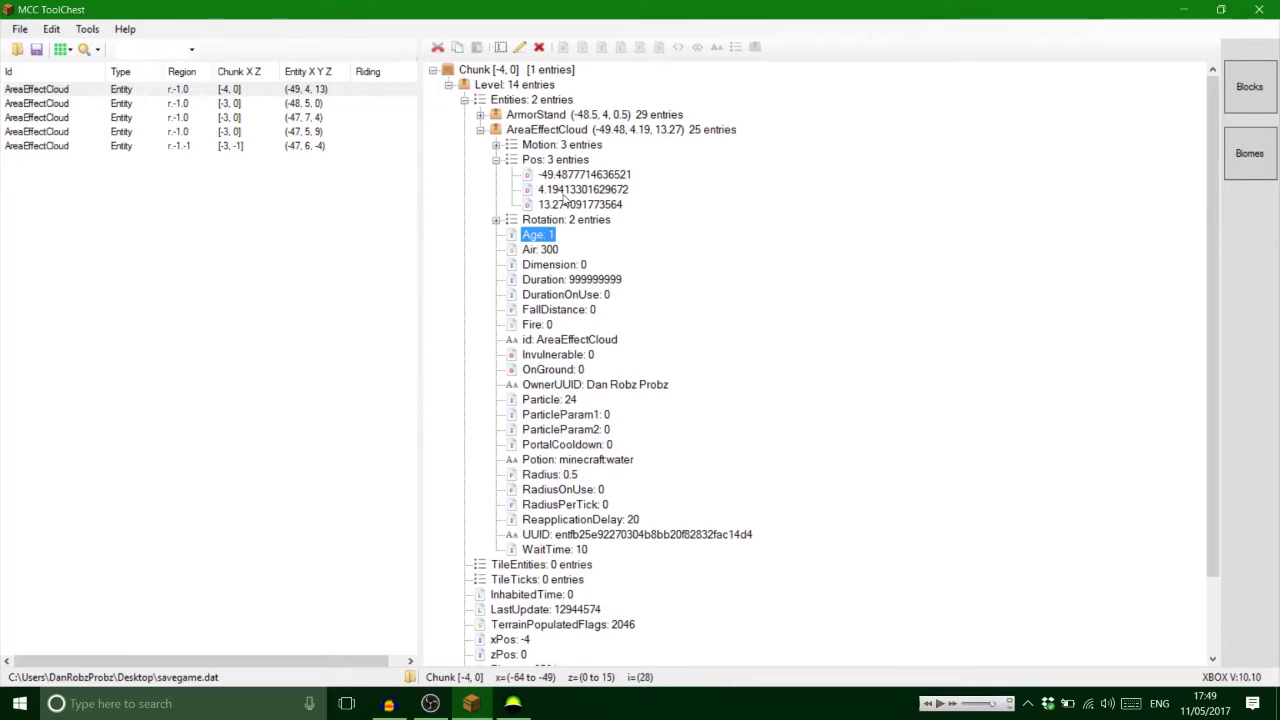
click(481, 131)
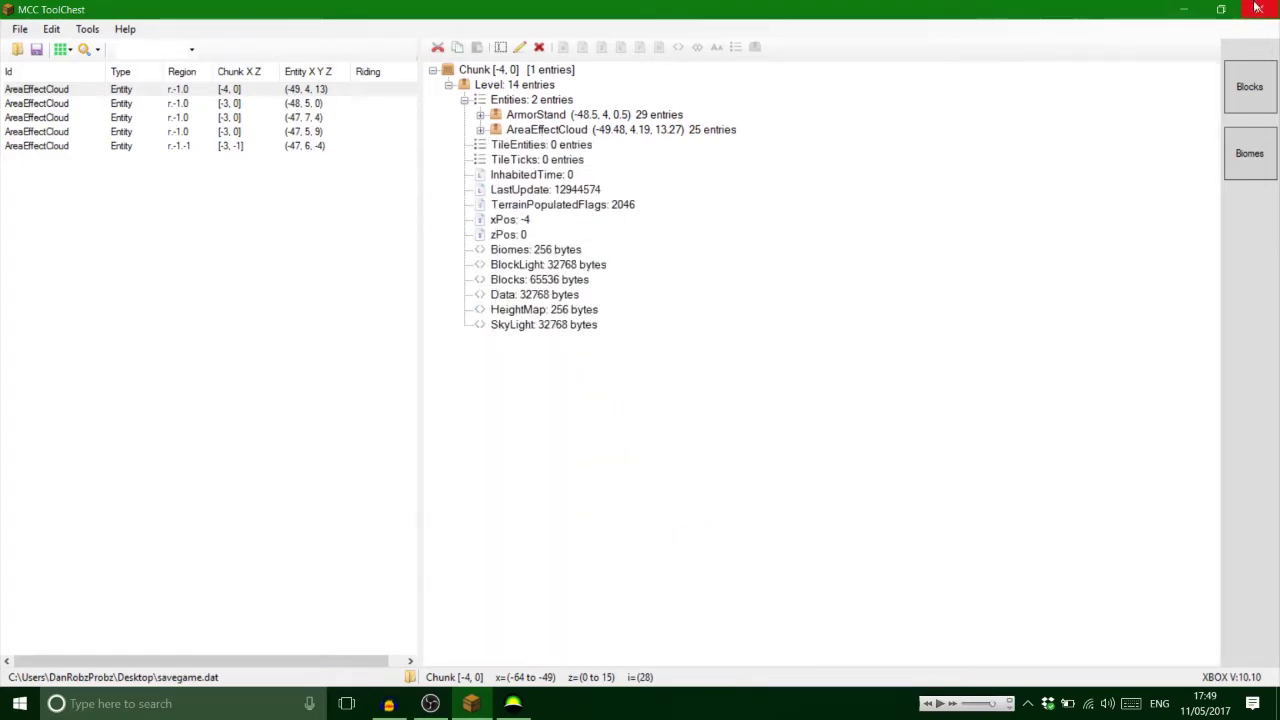
Open the "item atributes" text document from YouTube Stuff > Minecraft Modding Help > Area Effect No's in a maximized Notepad window
click(1183, 9)
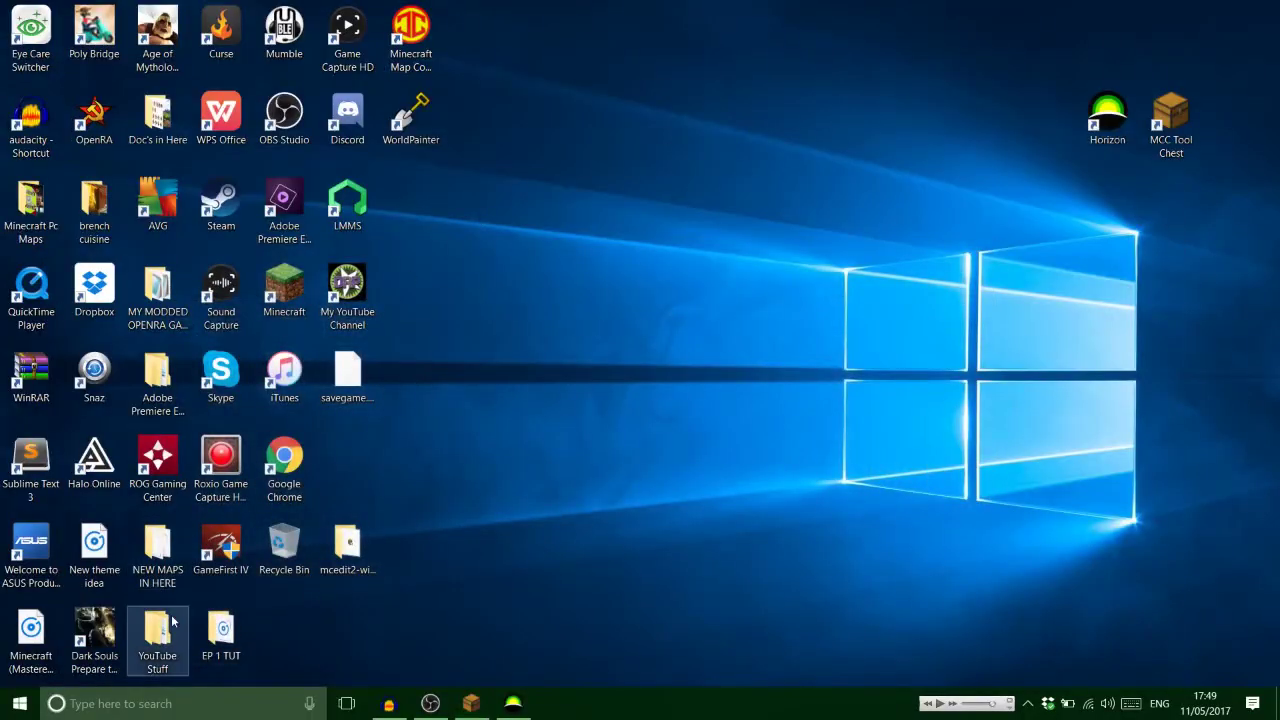
double_click(168, 625)
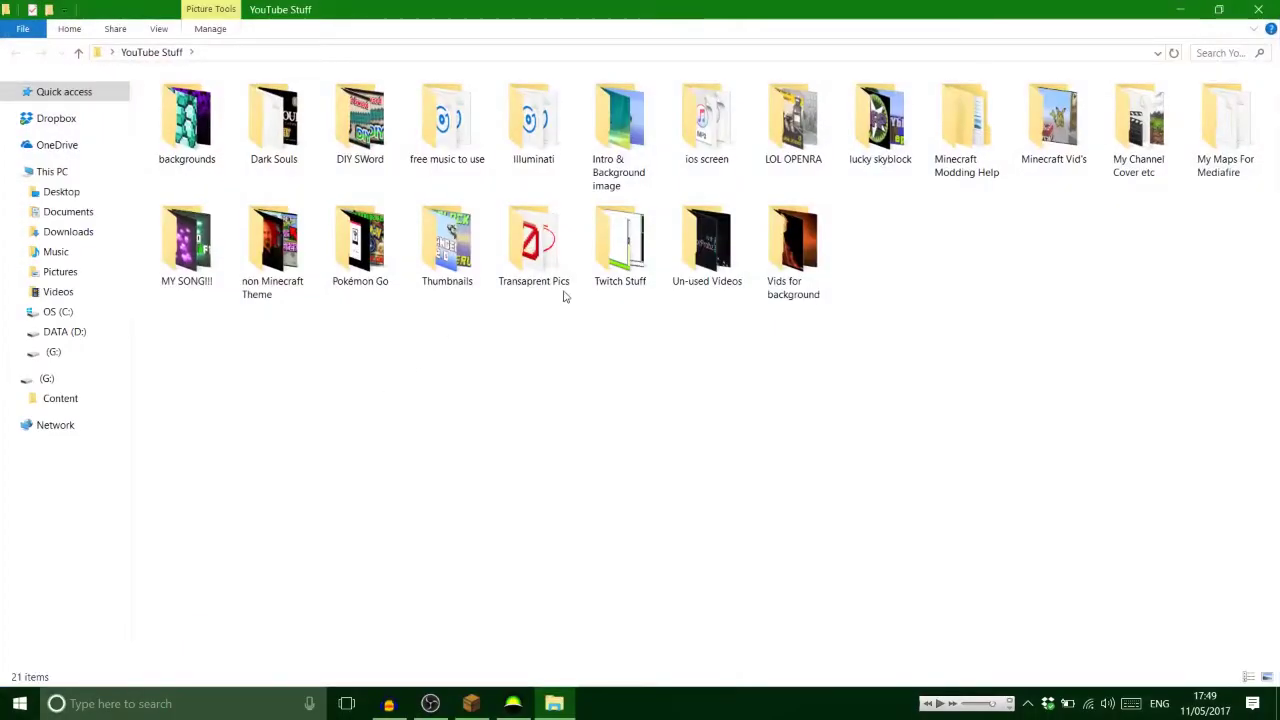
double_click(964, 125)
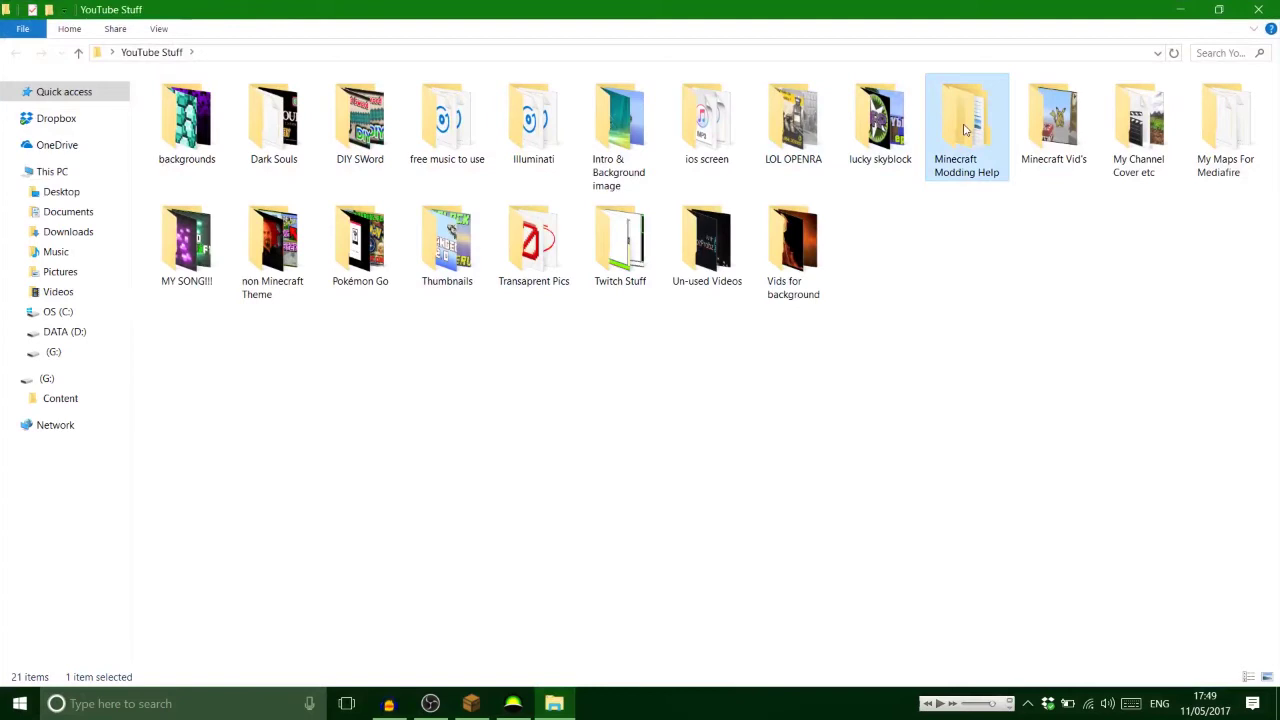
double_click(435, 109)
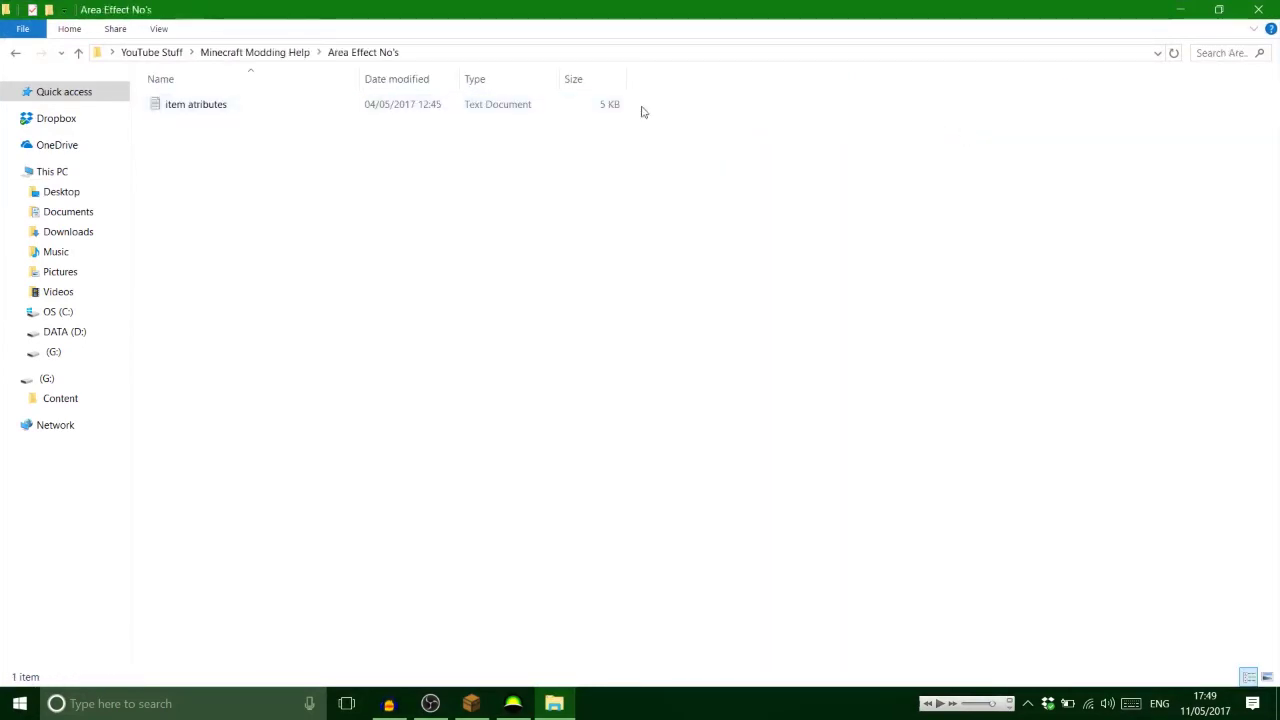
double_click(566, 106)
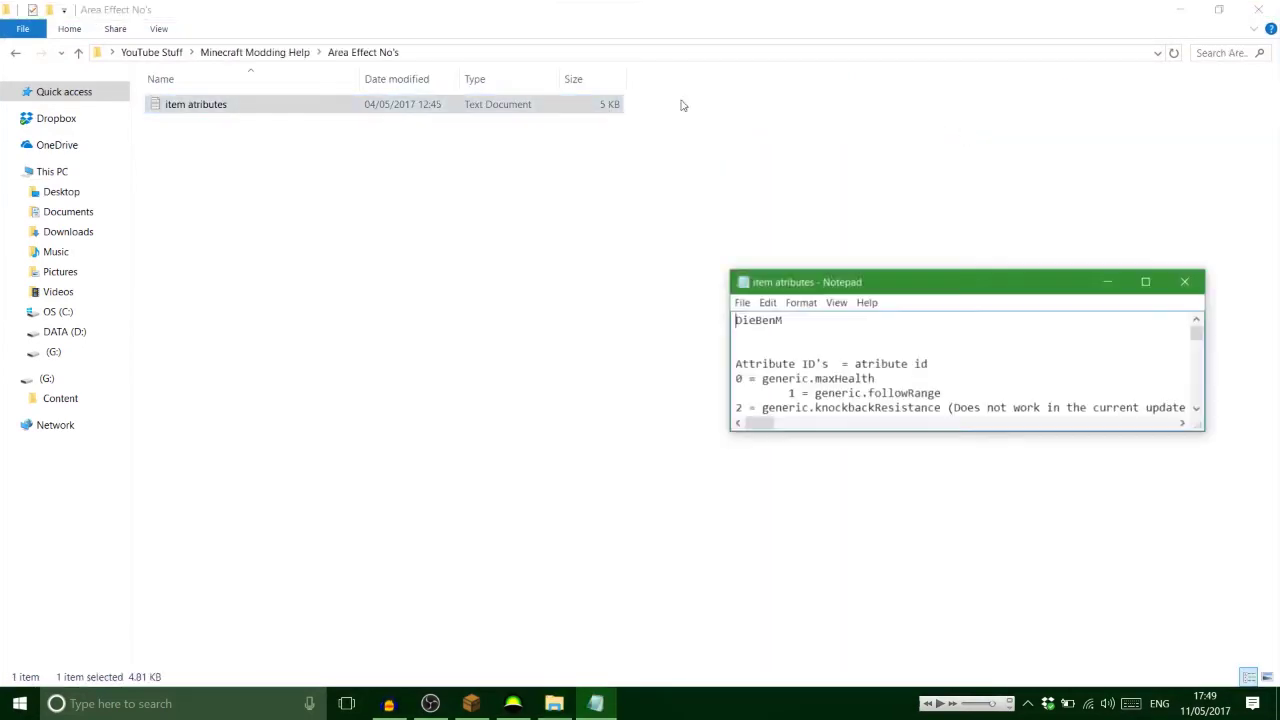
click(1145, 281)
Examine the list of numeric particle IDs in the text document and highlight the ID of the lava particle
drag(1271, 147, 1271, 506)
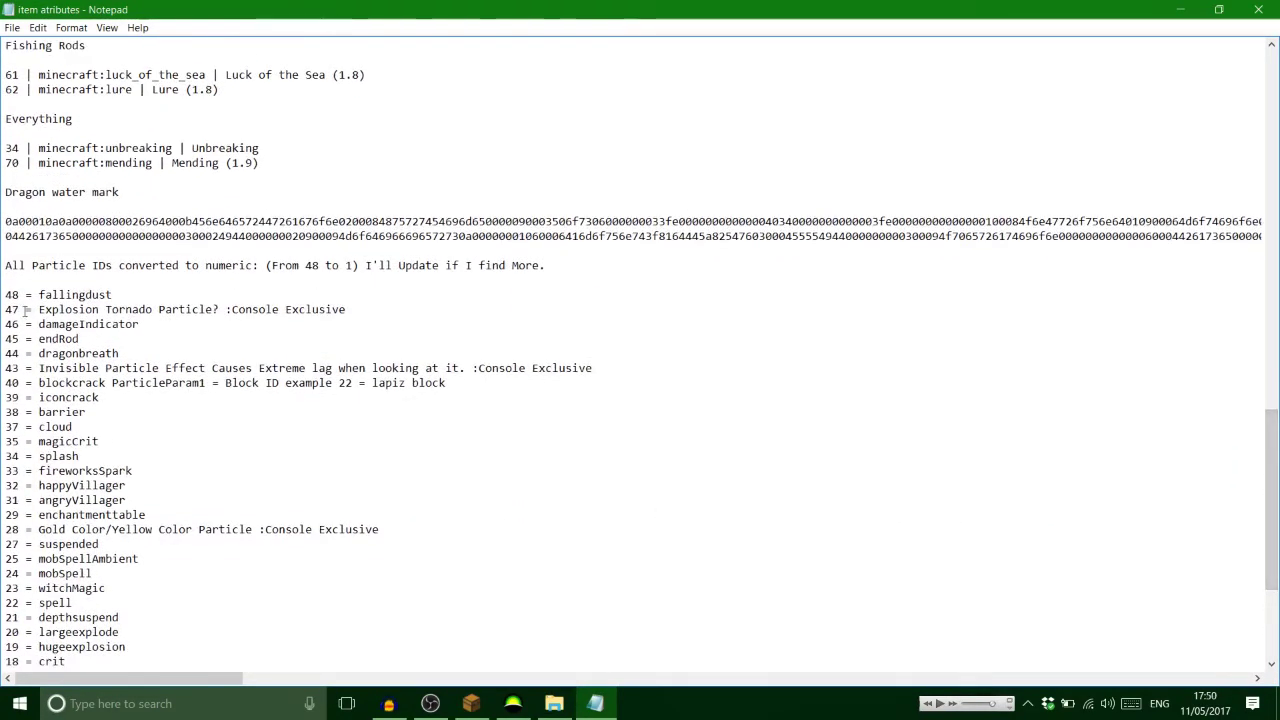
drag(5, 294, 7, 631)
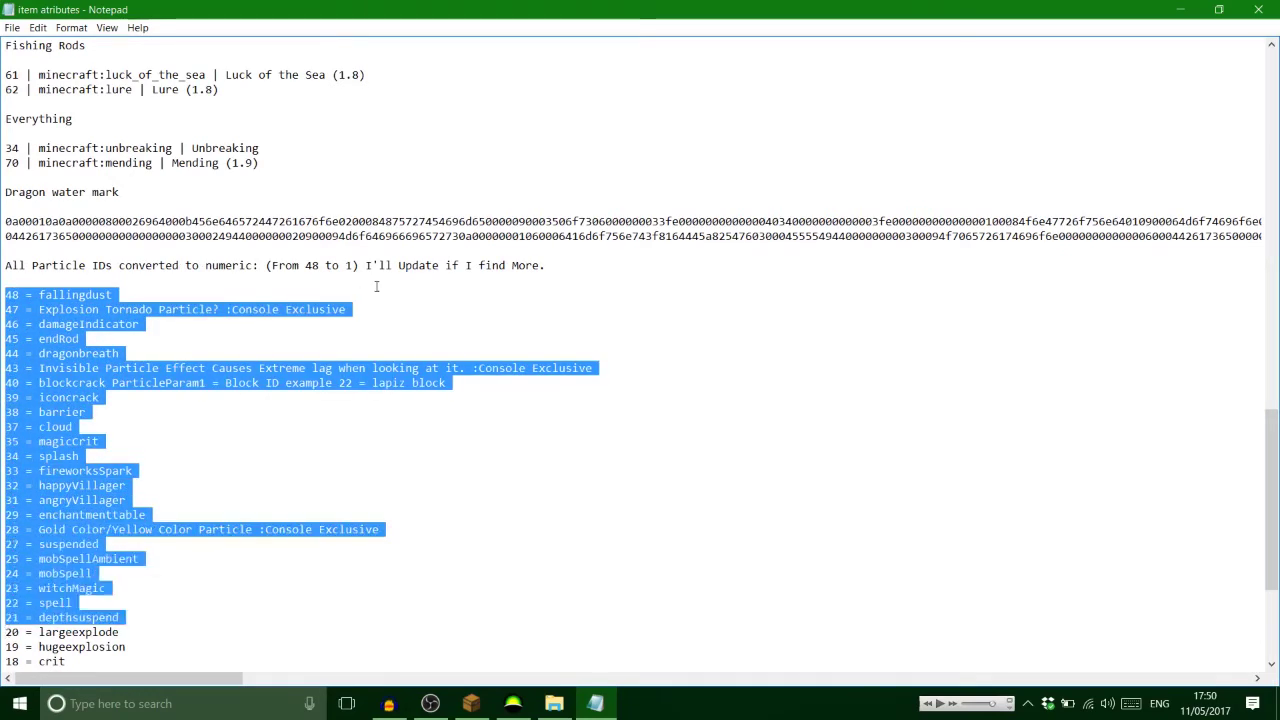
click(1273, 430)
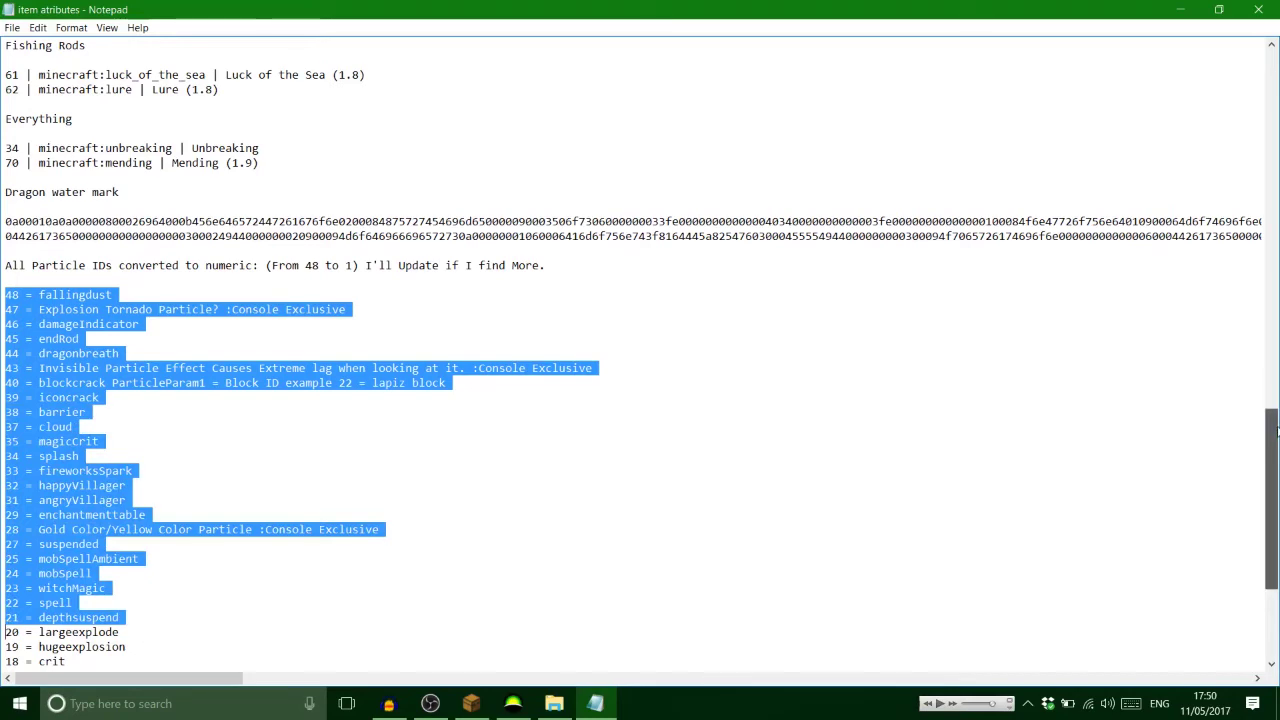
drag(1273, 430, 1276, 483)
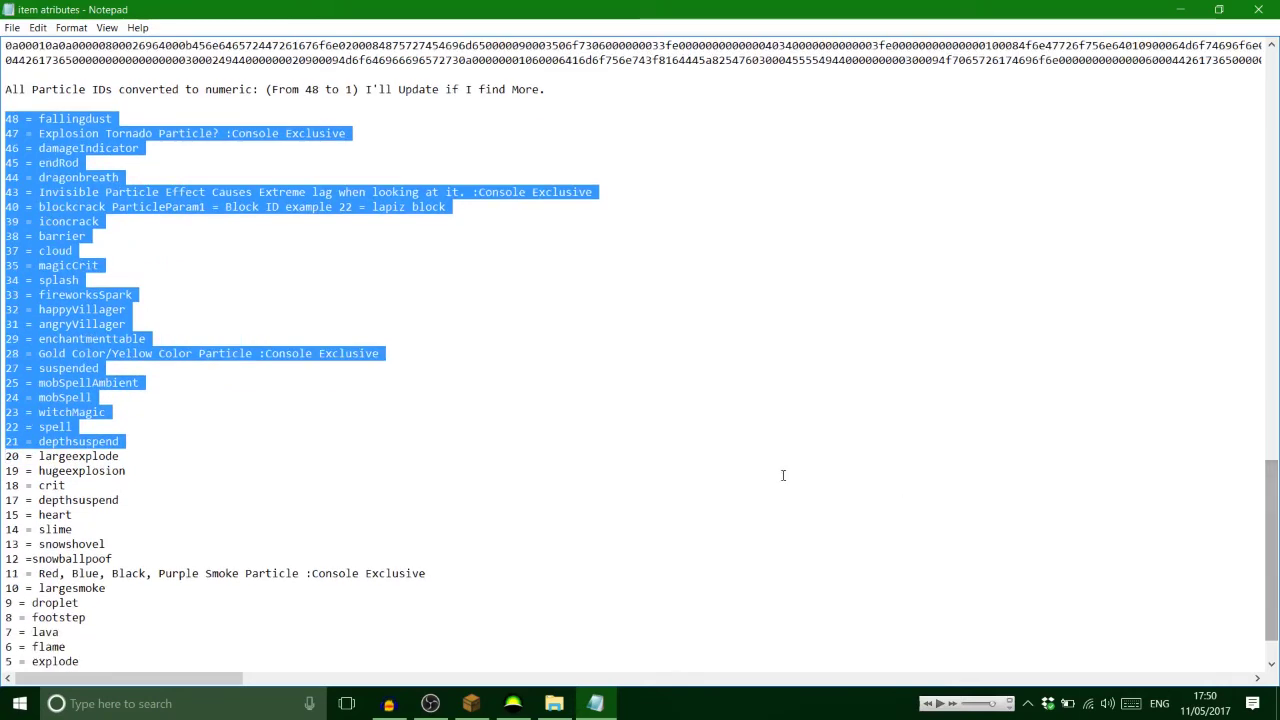
click(57, 632)
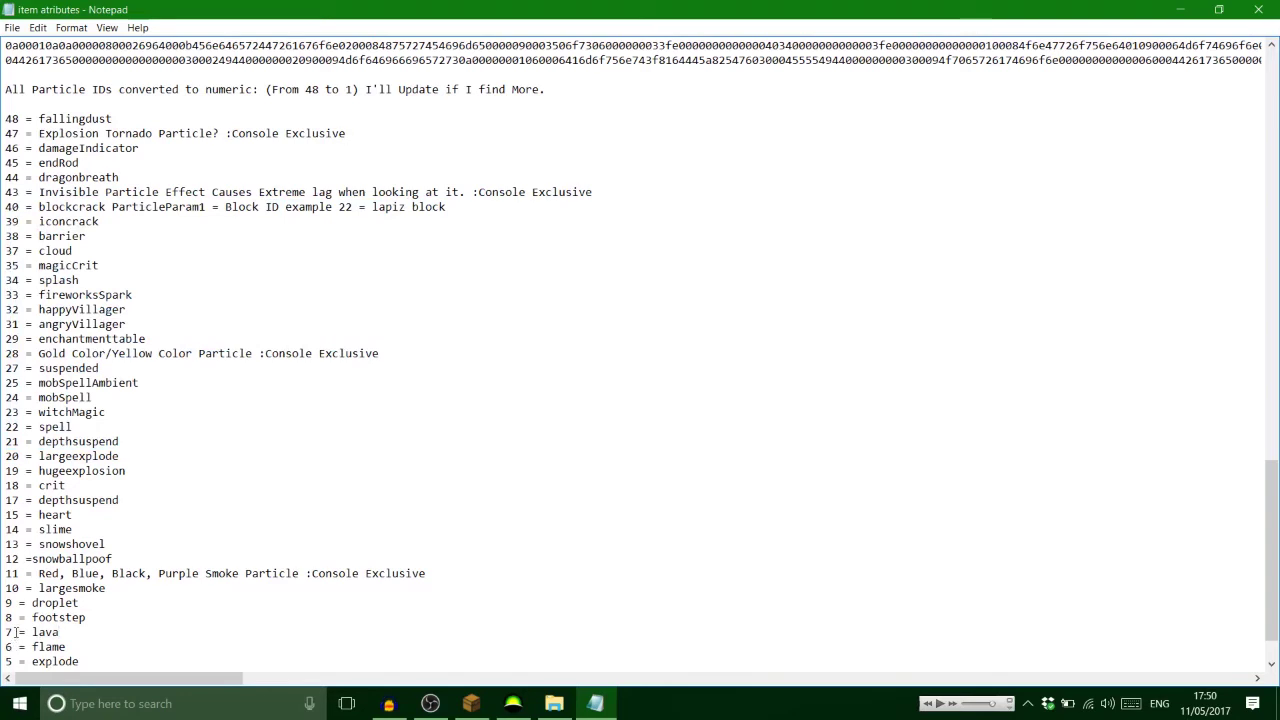
drag(15, 632, 5, 632)
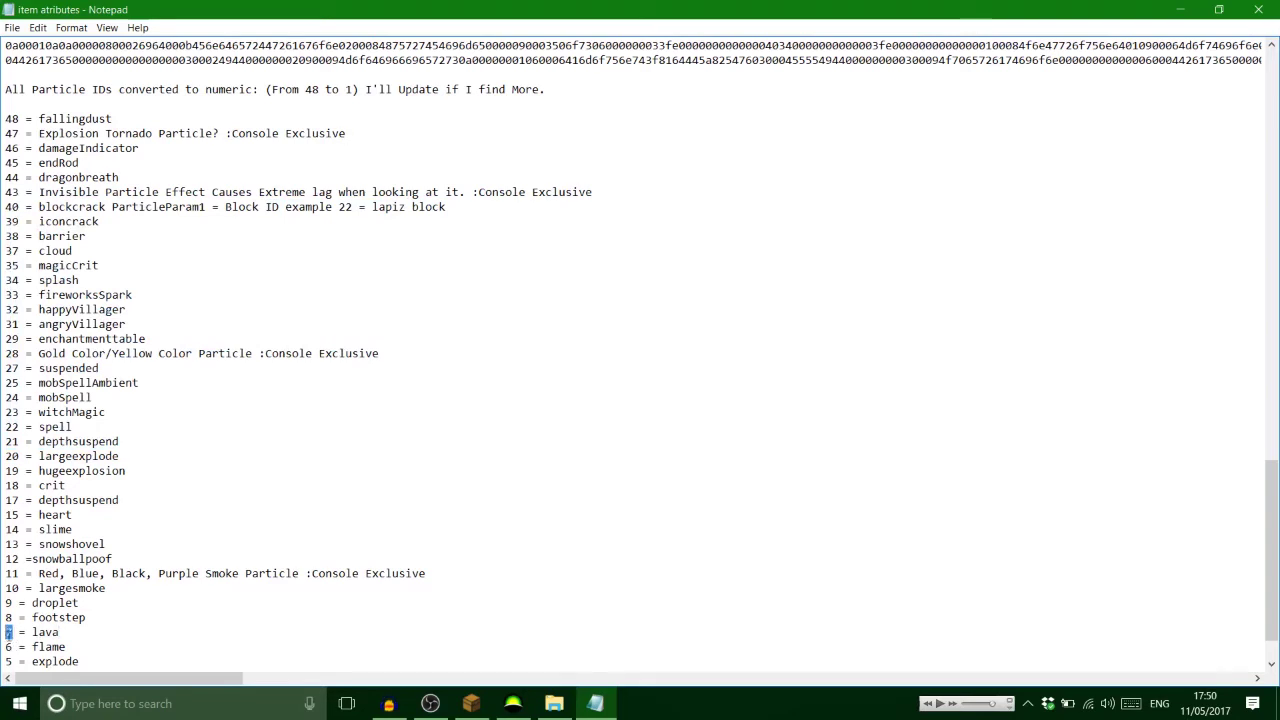
Switch to MCC ToolChest and set the Particle value of the AreaEffectCloud in chunk [-4, 0] to 7
click(471, 703)
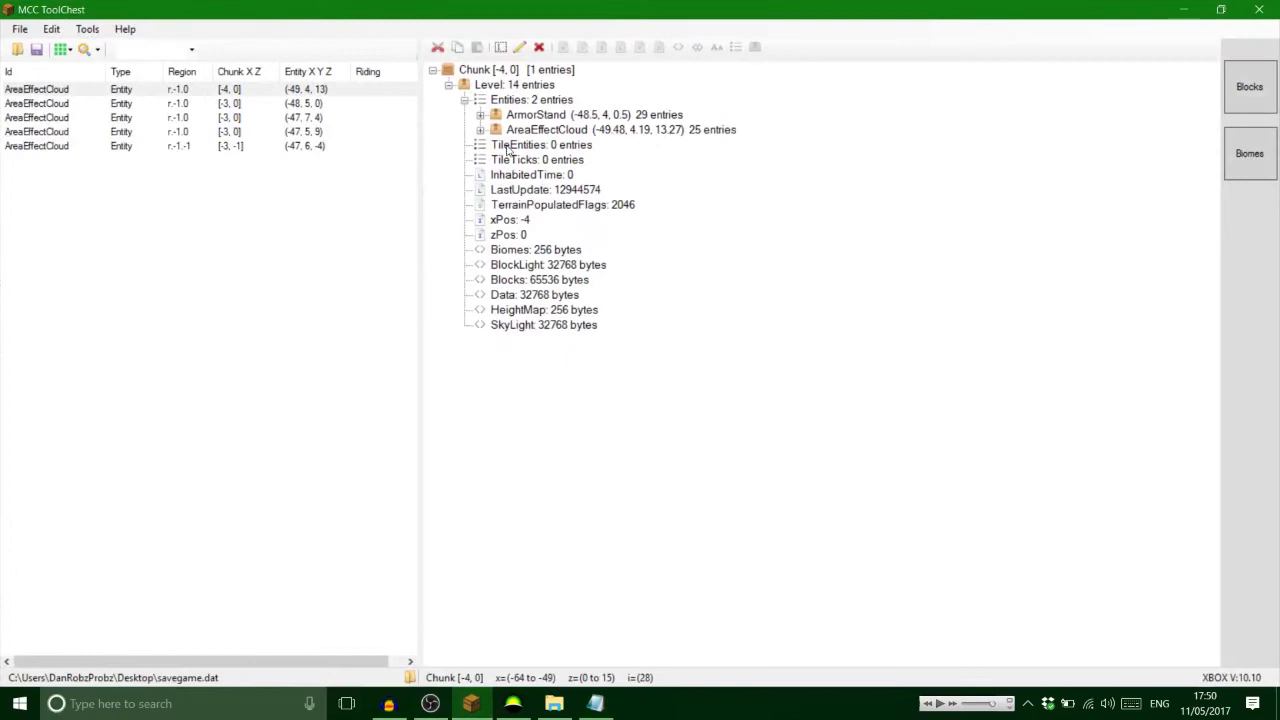
click(481, 130)
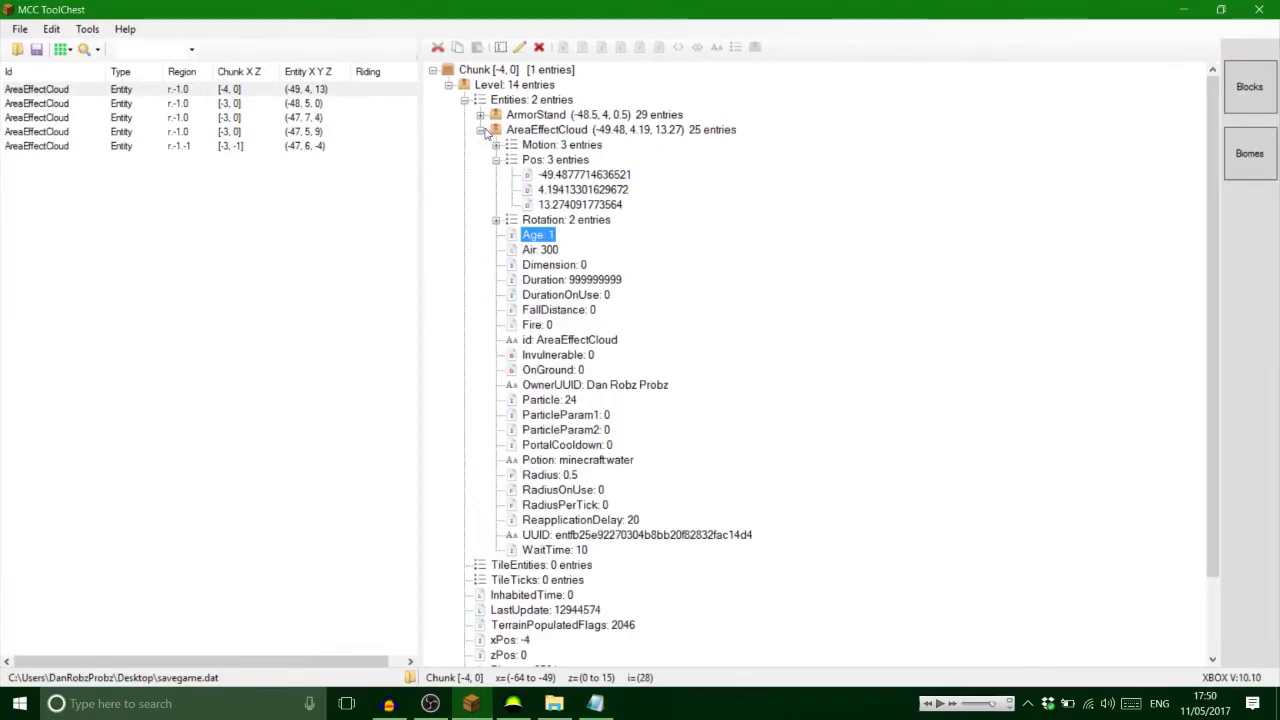
double_click(558, 401)
text(7)
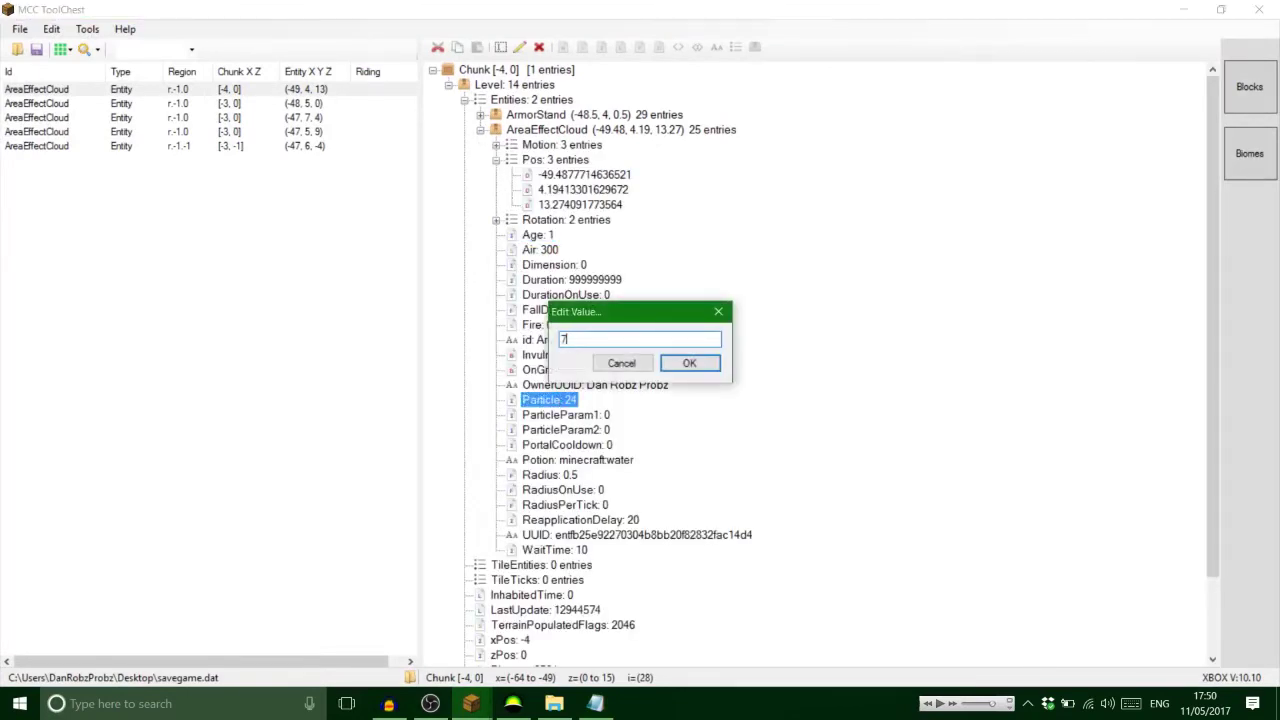
click(676, 363)
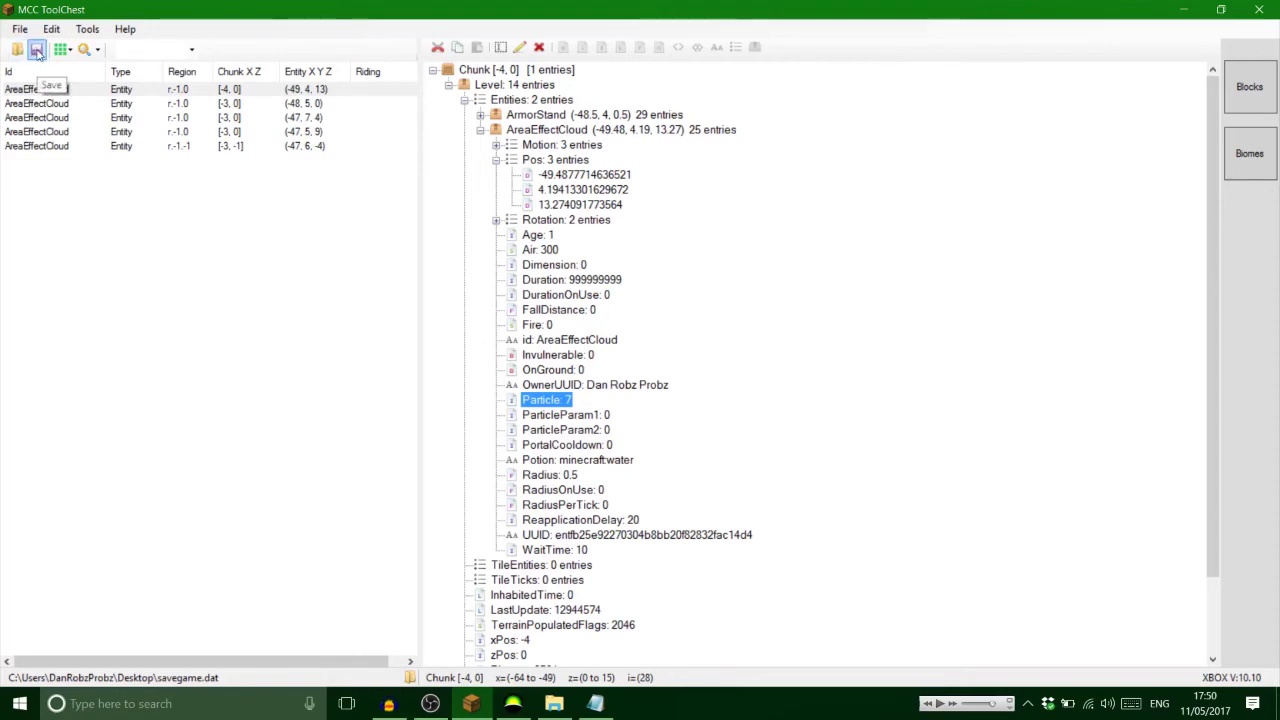
Save the edited savegame.dat, and close MCC ToolChest, the particle ID document and its folder window
click(37, 51)
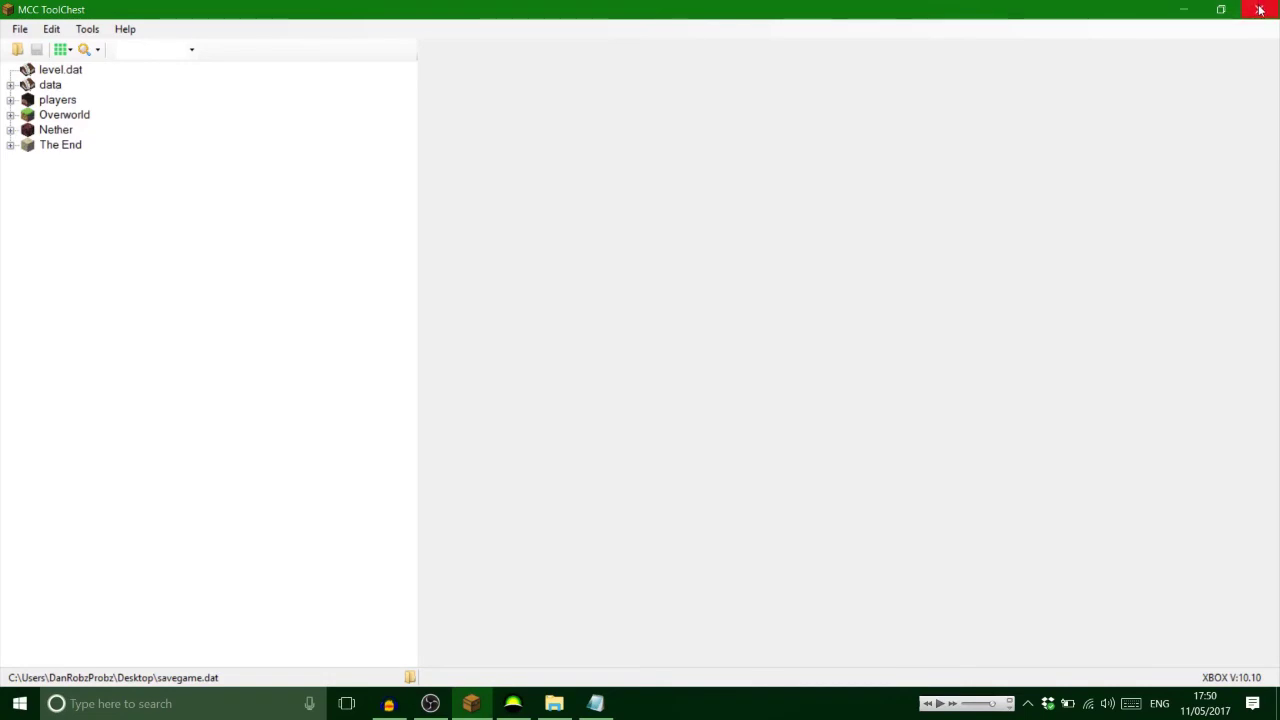
click(1260, 10)
click(1257, 9)
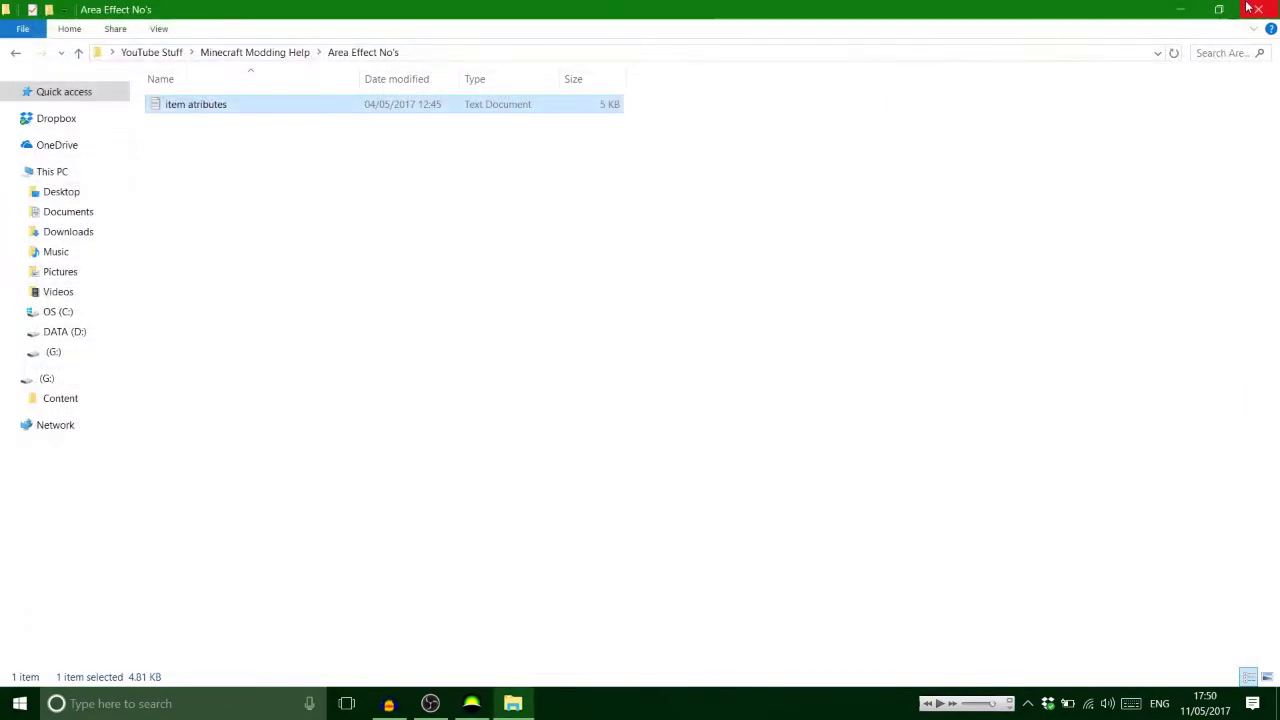
click(1257, 9)
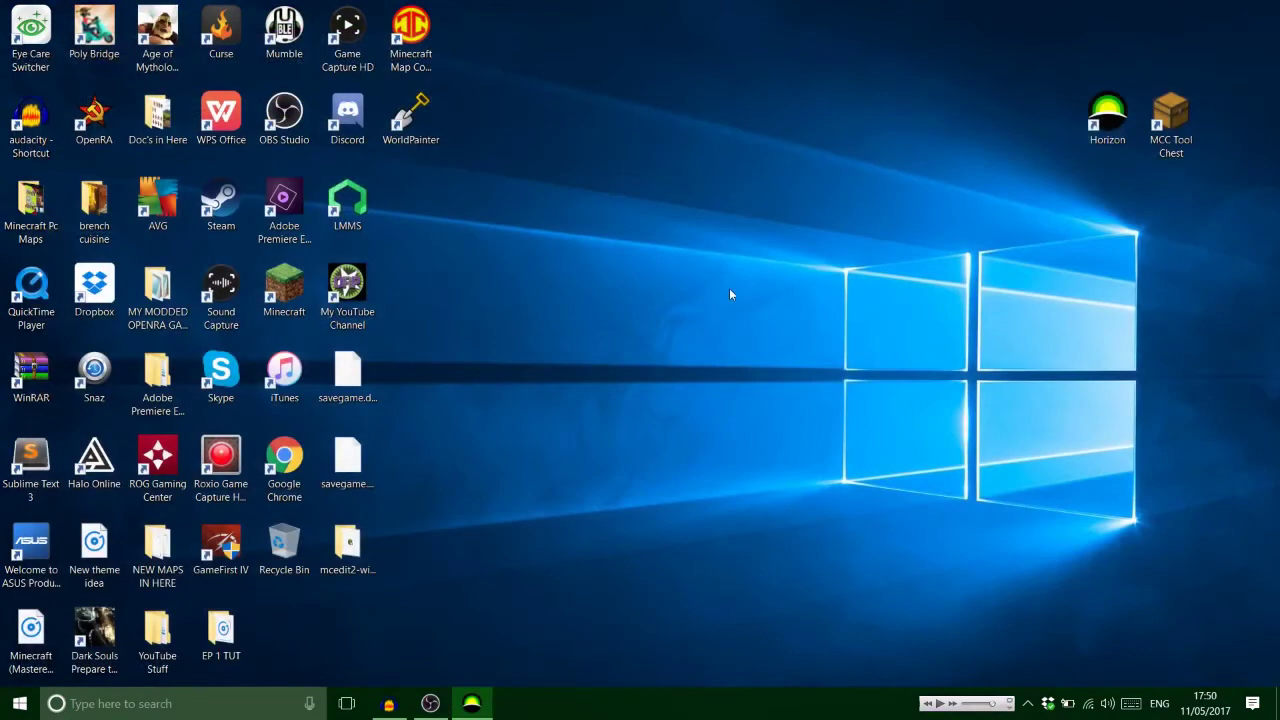
Switch to Horizon and replace savegame.dat in the Minecraft - Particle Effects package with the edited savegame.dat from the Desktop
click(474, 708)
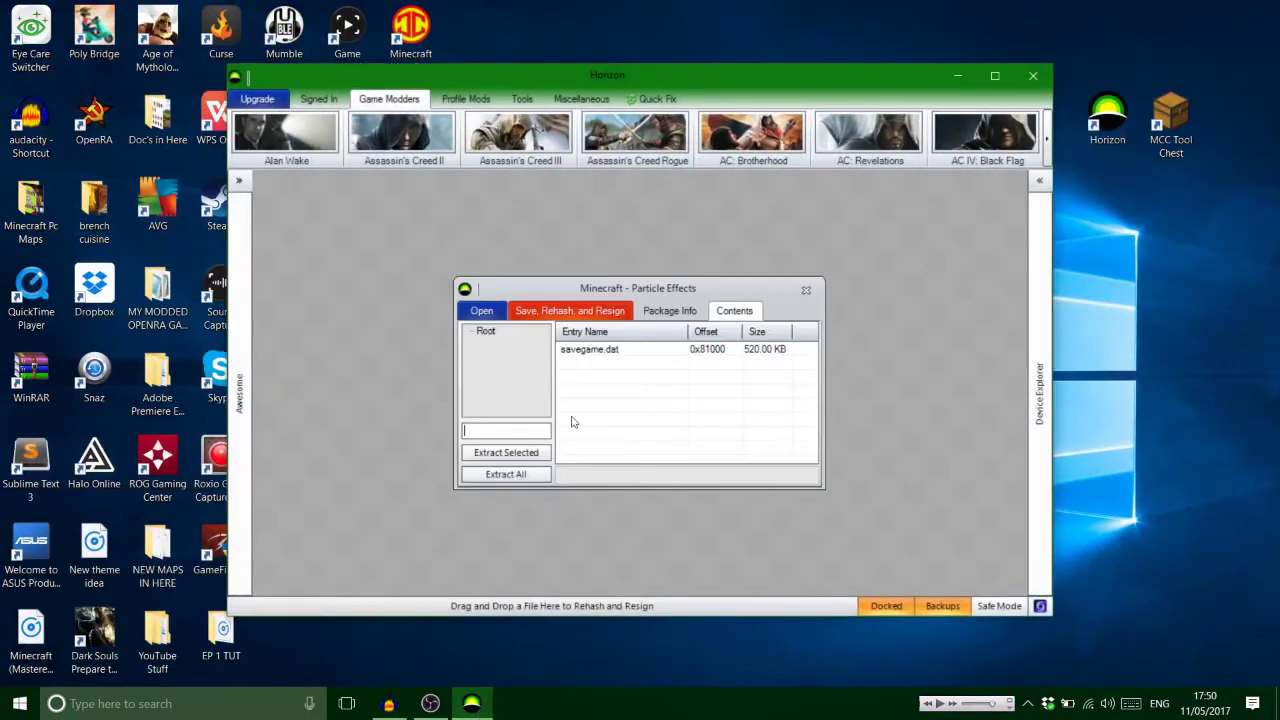
right_click(585, 350)
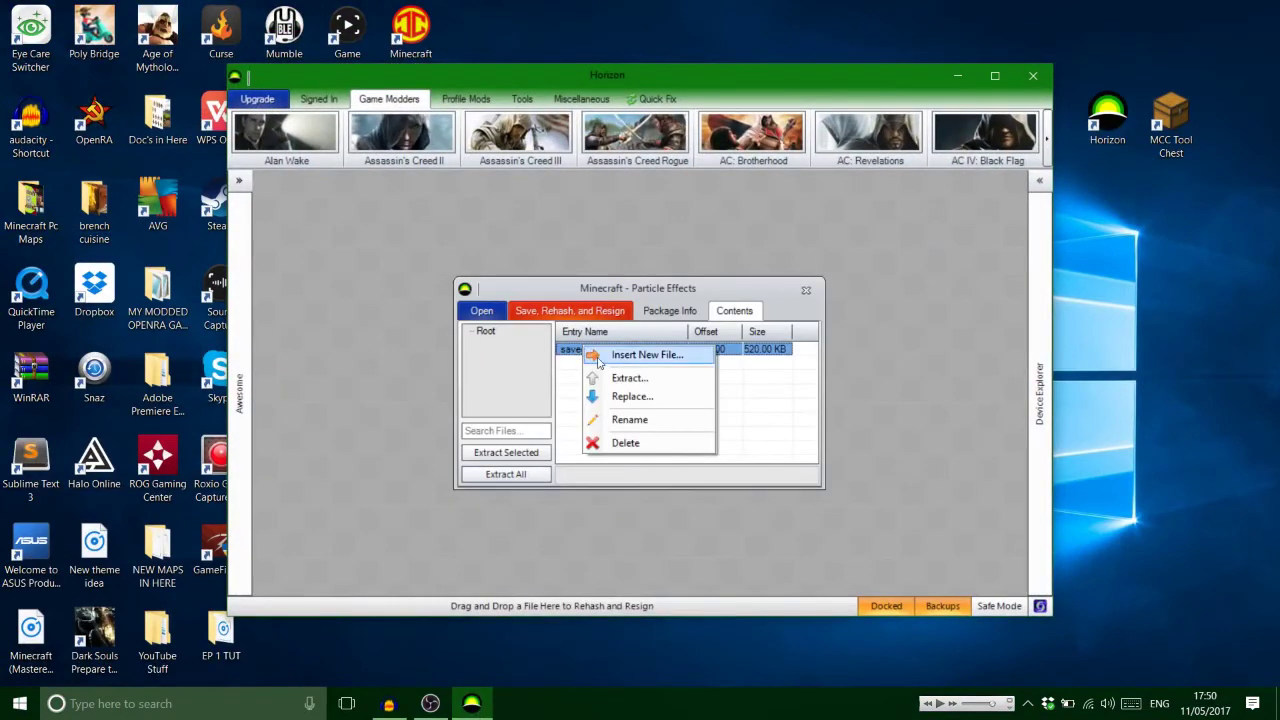
click(622, 397)
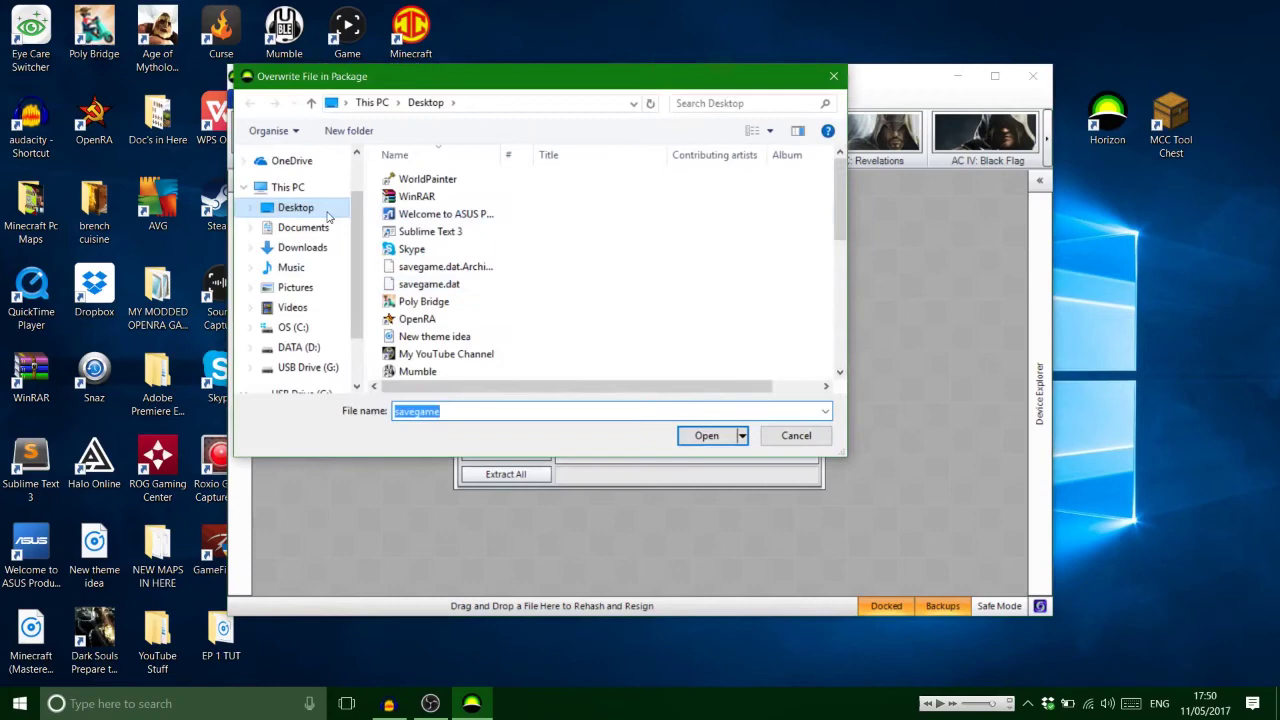
double_click(431, 288)
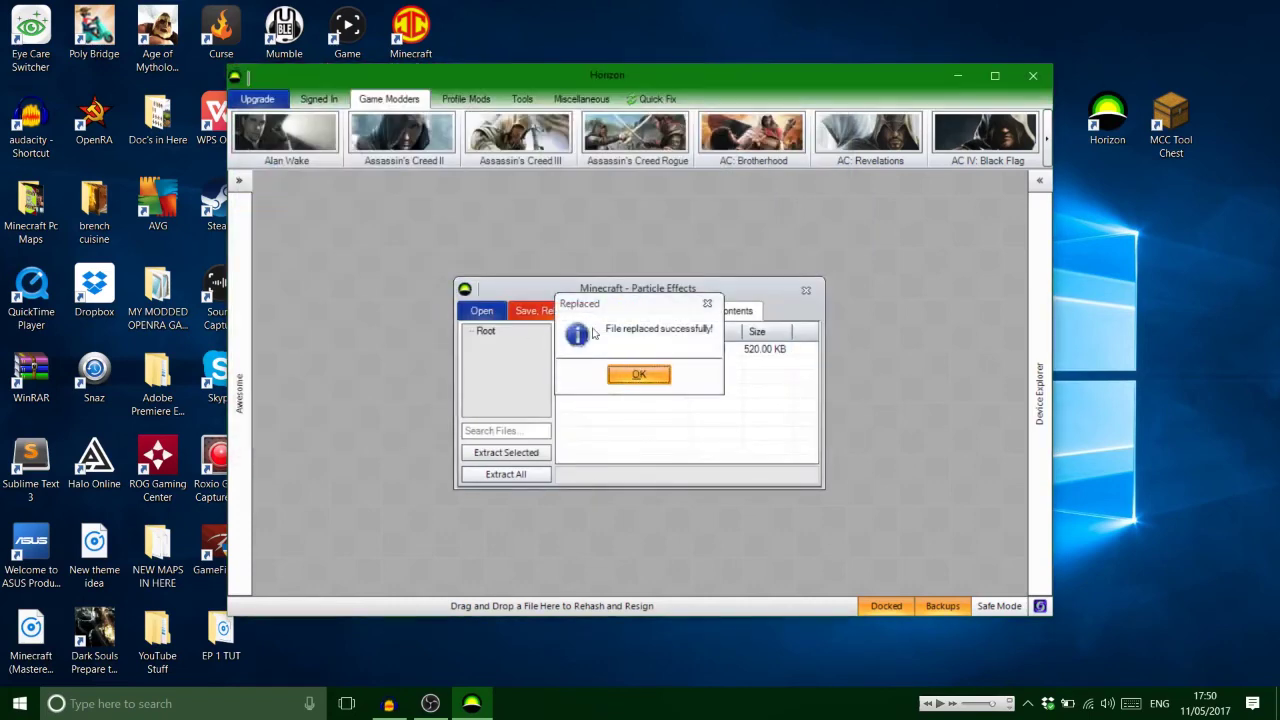
click(637, 372)
Save, rehash and resign the Particle Effects package, and close Horizon
click(545, 310)
click(614, 379)
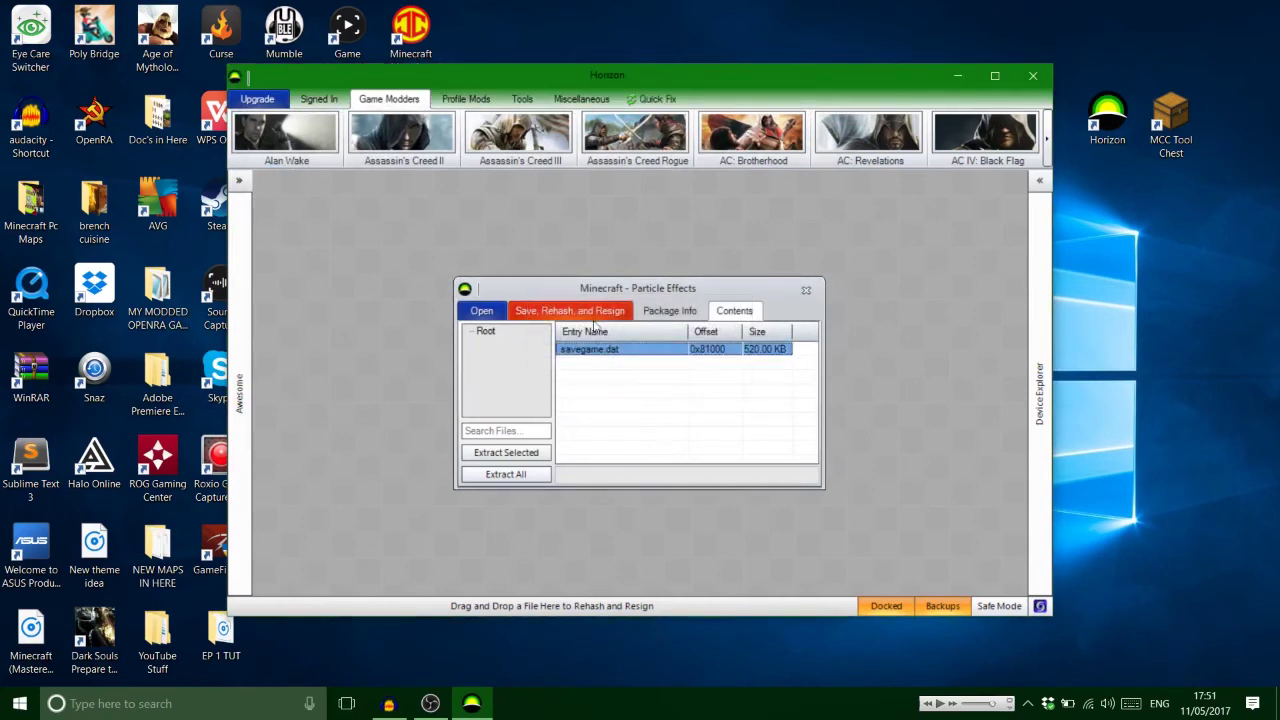
click(620, 374)
click(597, 320)
click(620, 374)
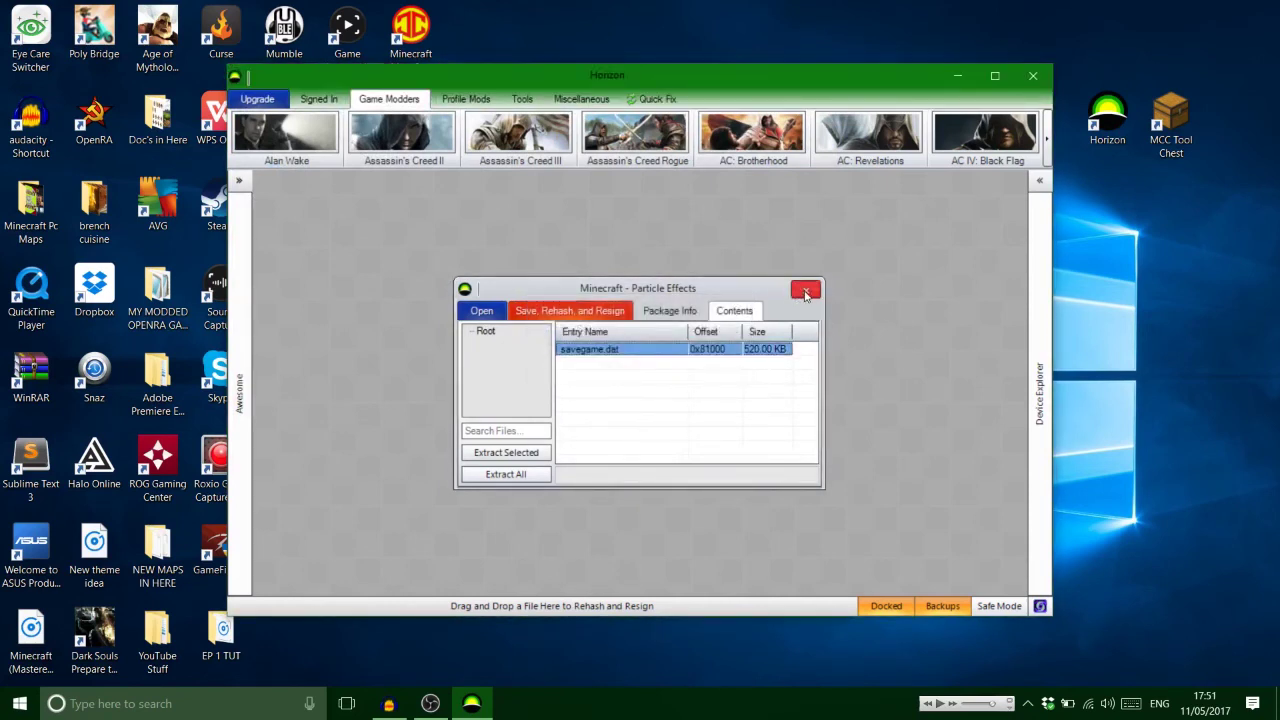
click(1033, 76)
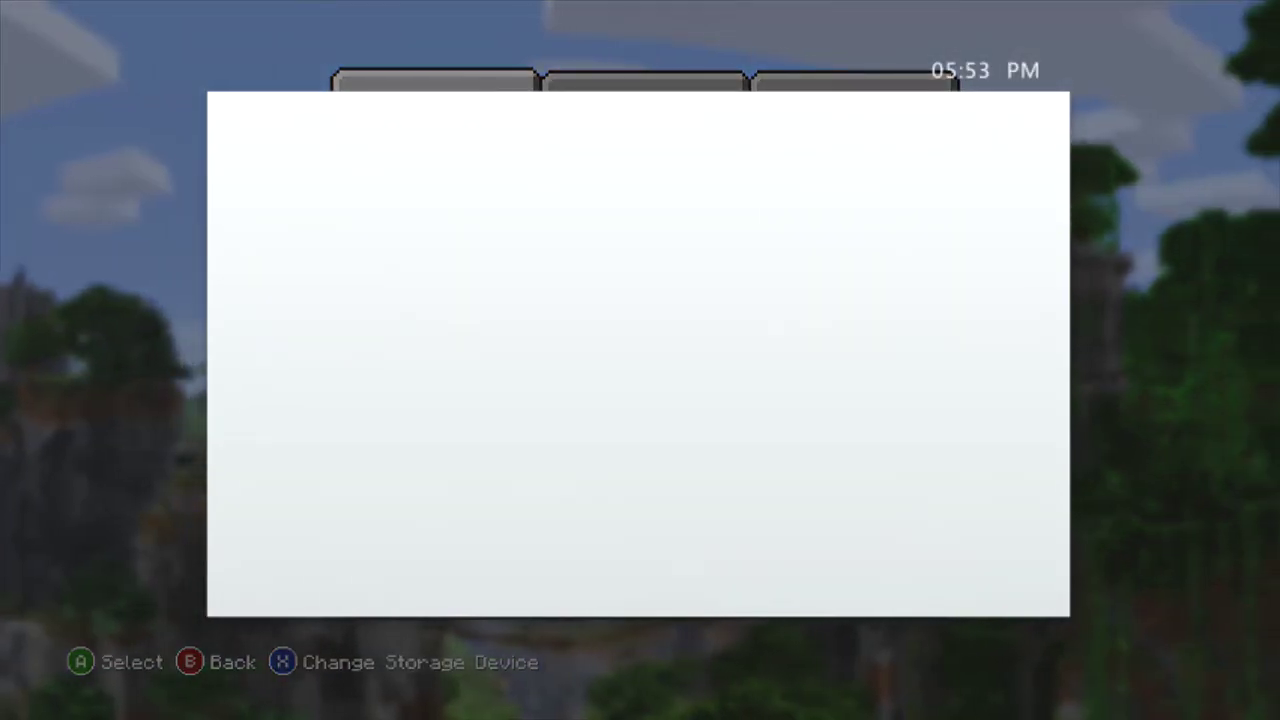
Load the Particle Effects world in Minecraft on the console and examine the particle effect beside the torch pillar
key(Return)
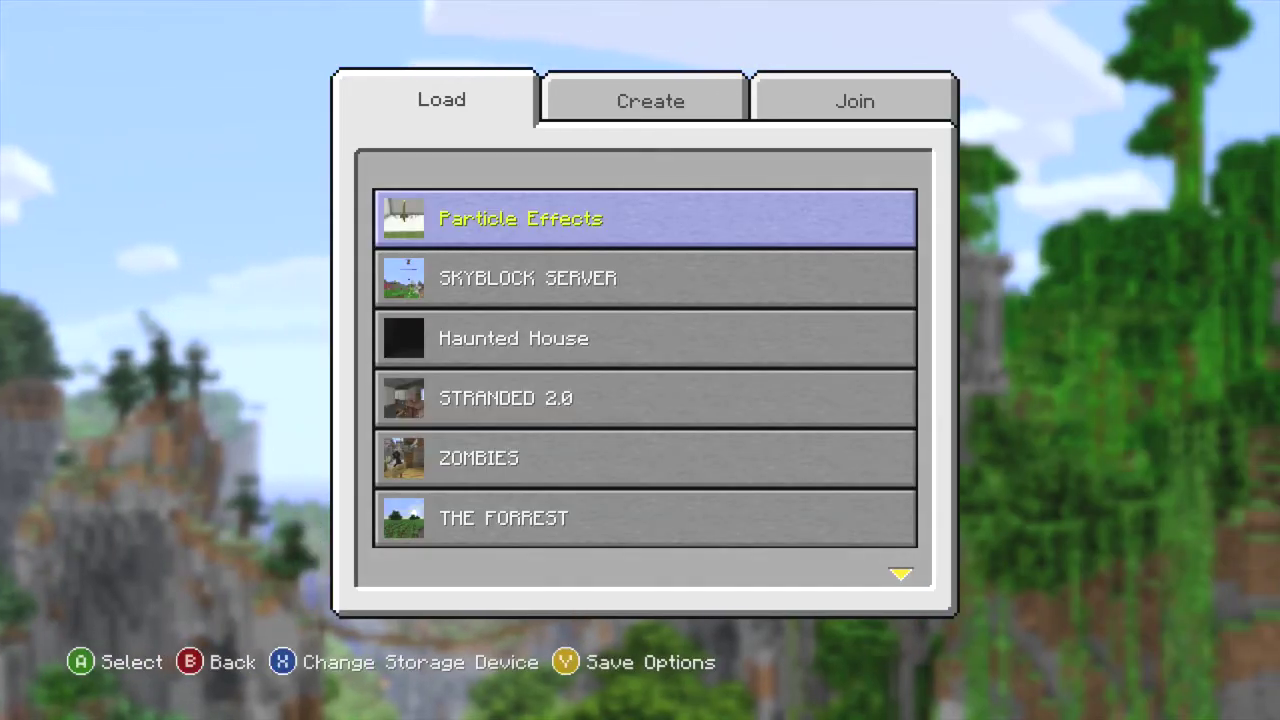
key(Return)
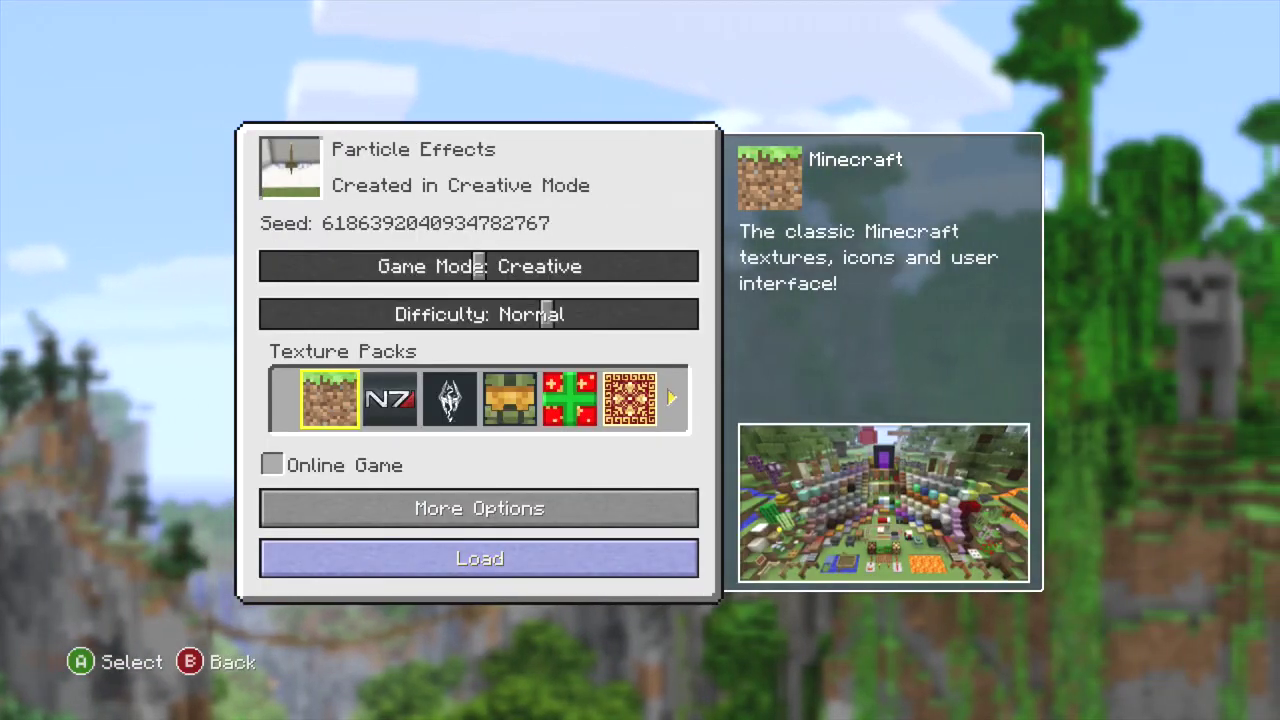
key(Return)
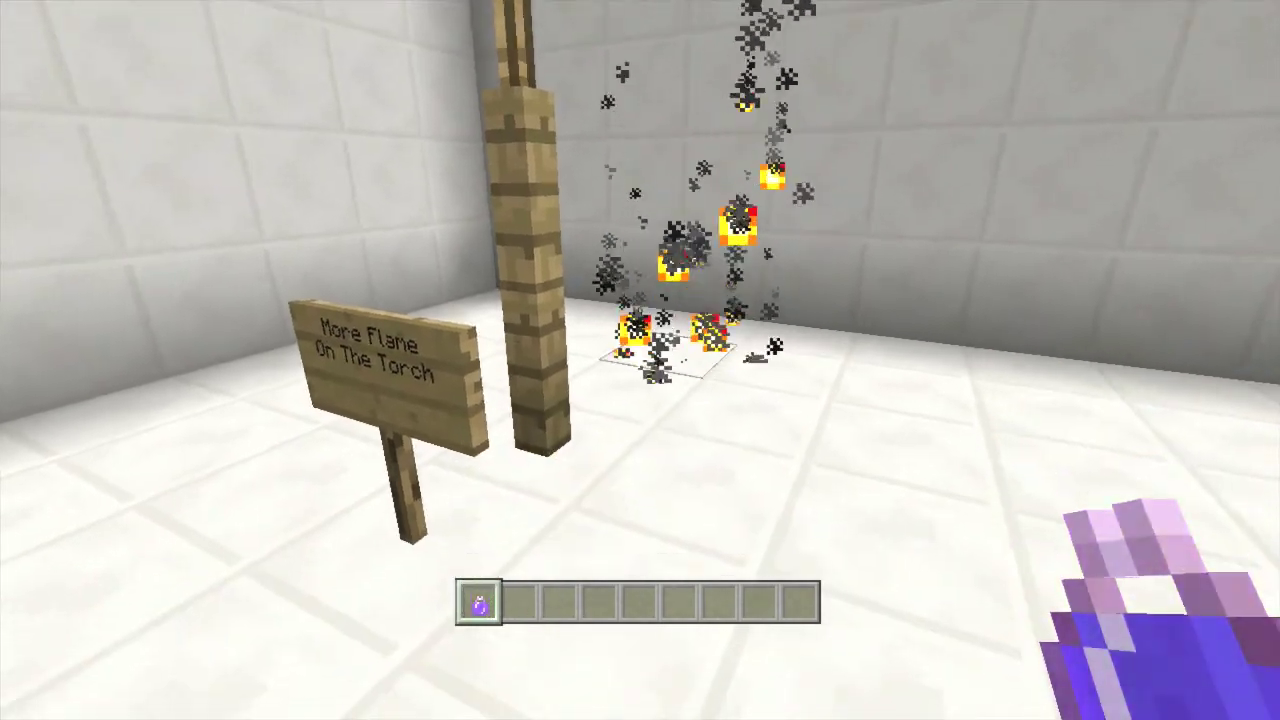
key(w)
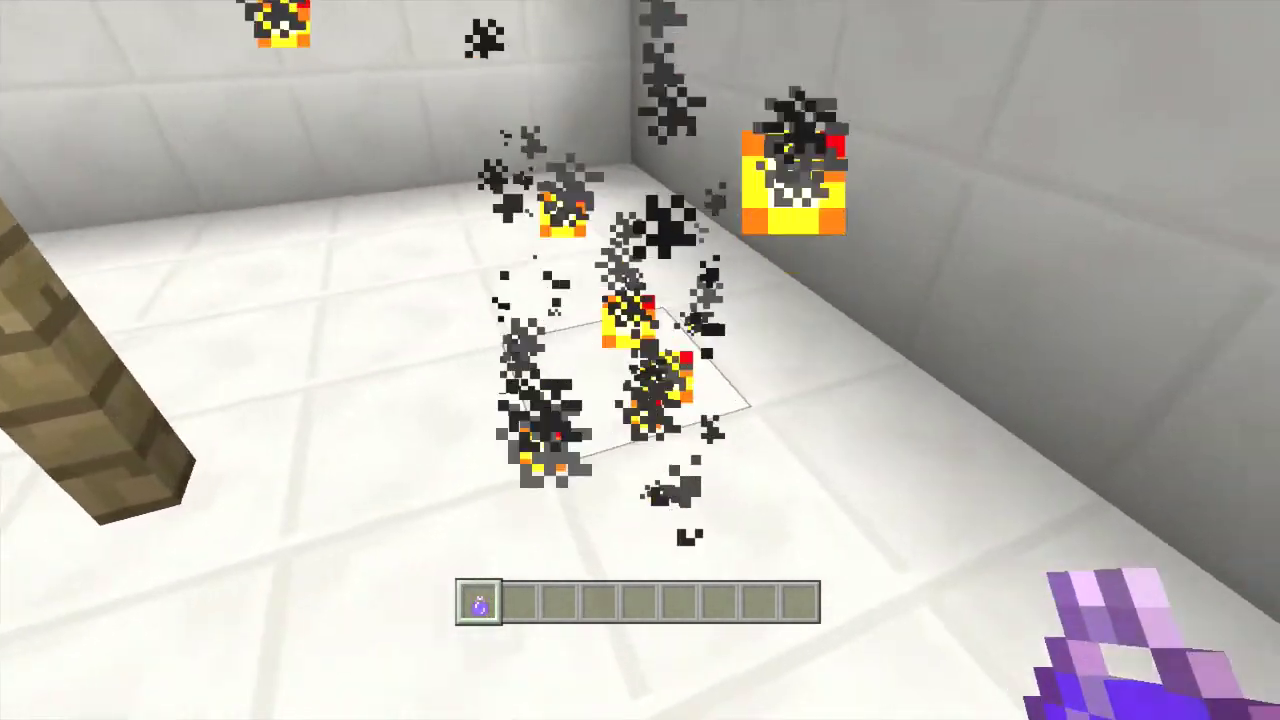
key(s)
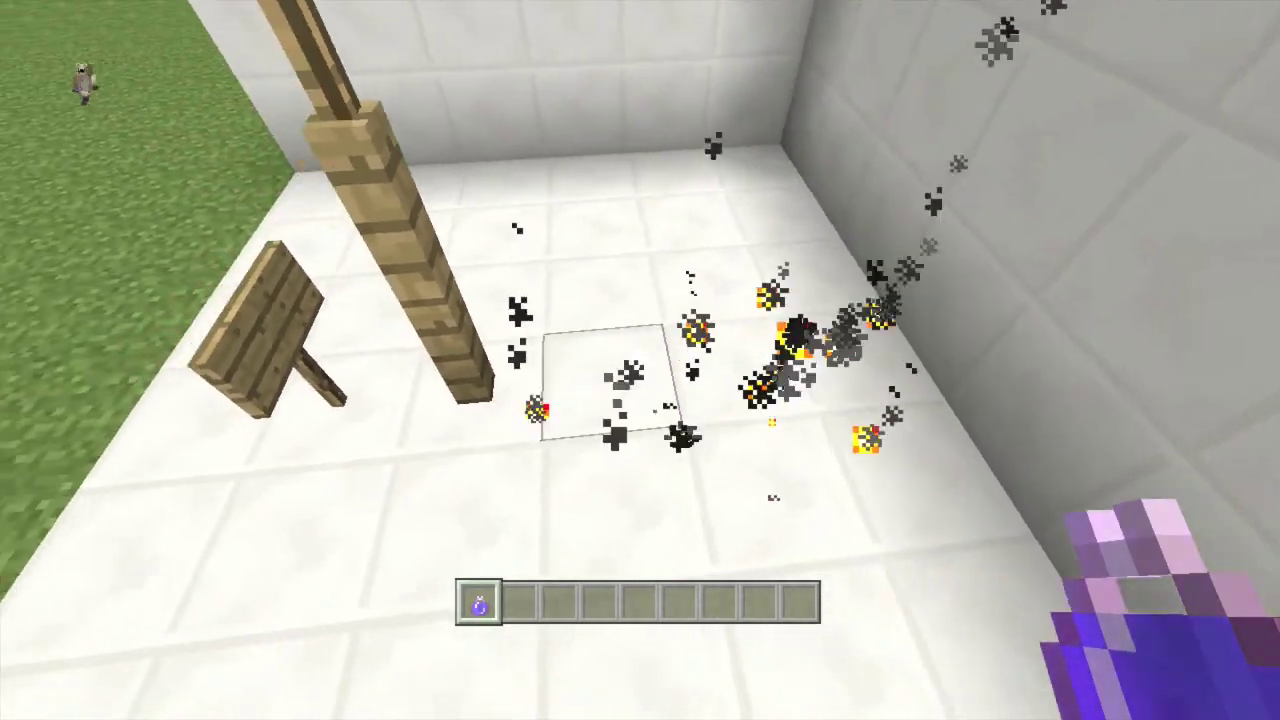